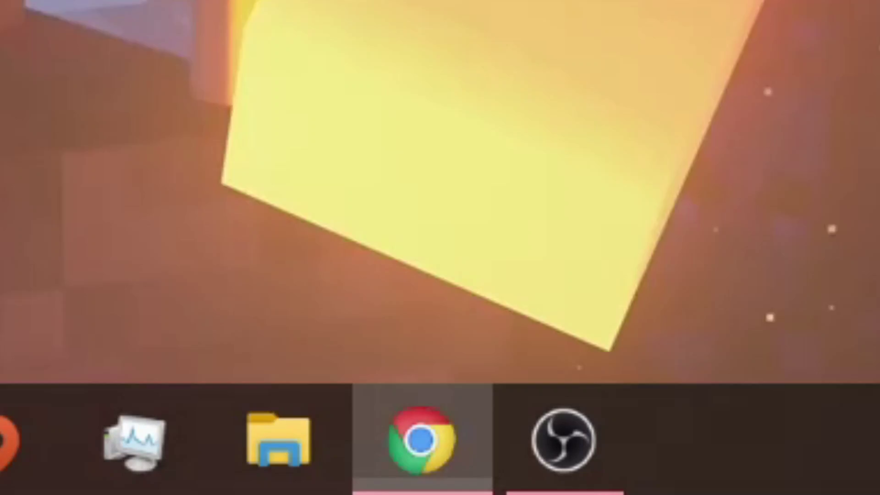
Switch to Chrome and download the Standard Edition of the Custom Skins Loader v1.0 mod, showing the downloaded file in its folder
left_click(353, 483)
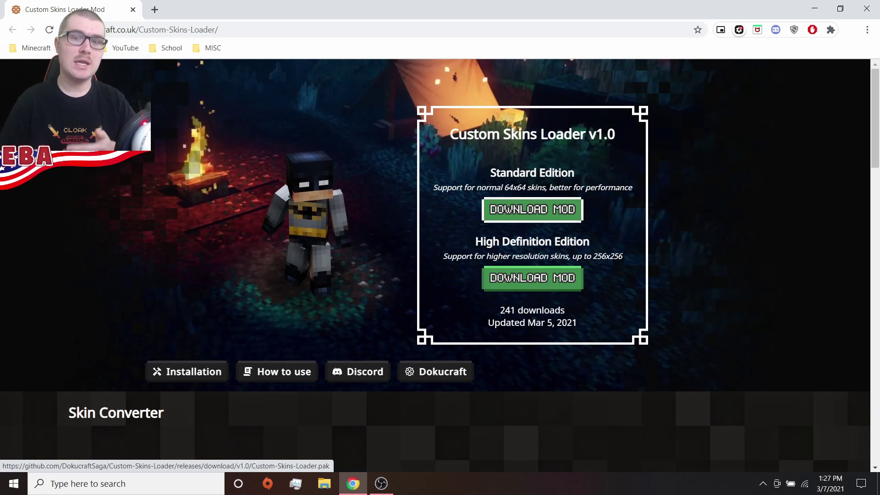
left_click(532, 209)
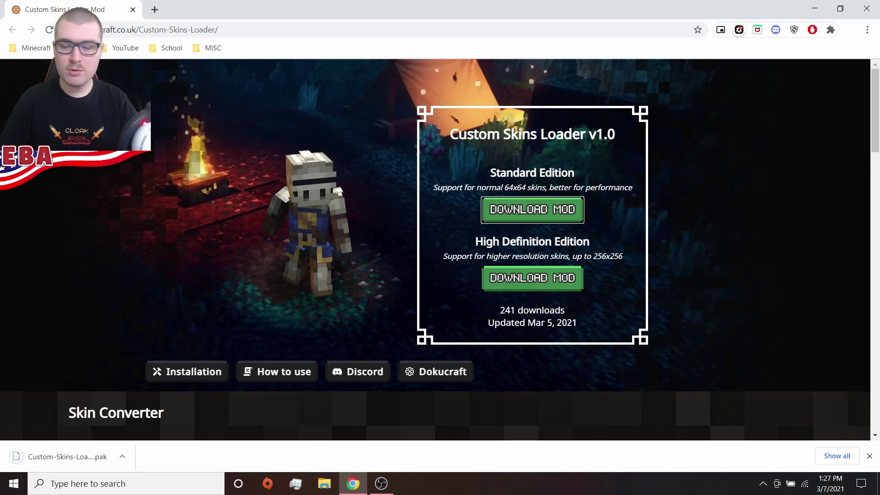
left_click(67, 456)
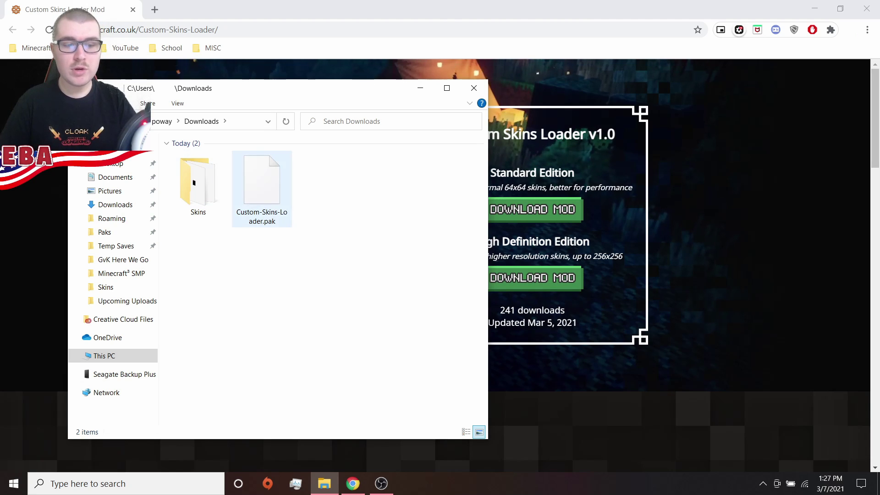
Create a folder named ~mods inside the Dungeons Paks folder and open it
left_click(105, 231)
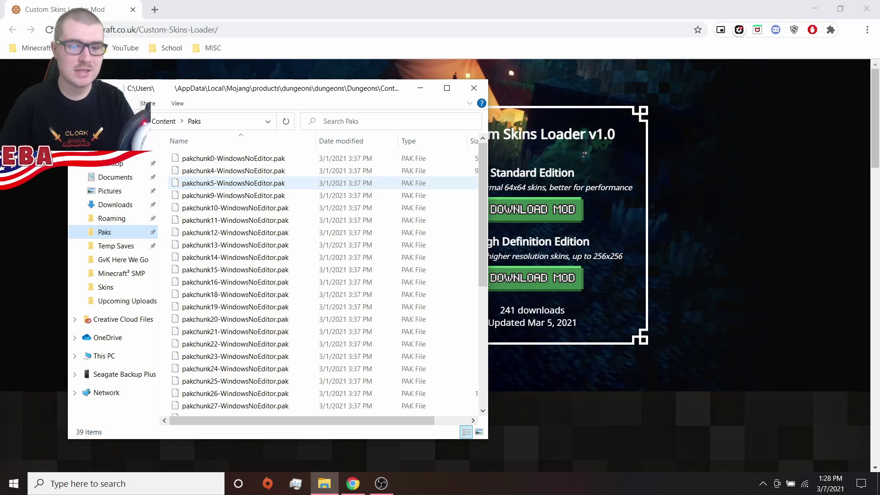
right_click(268, 151)
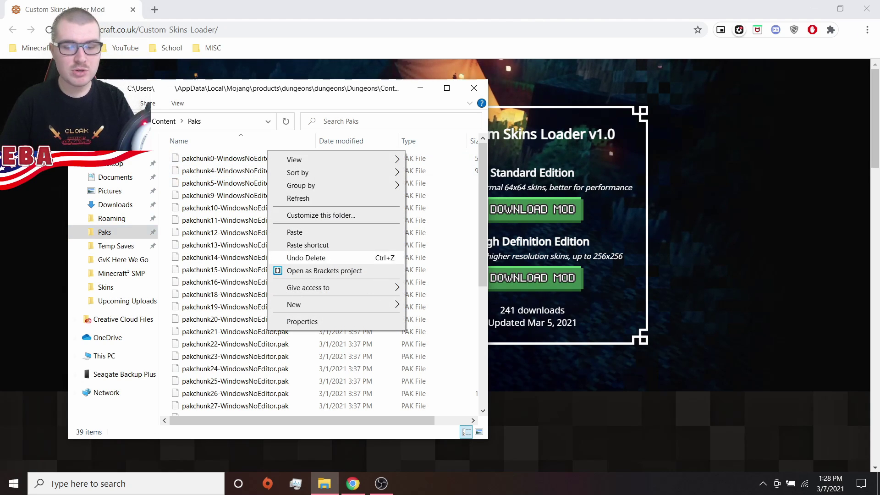
mouse_move(321, 304)
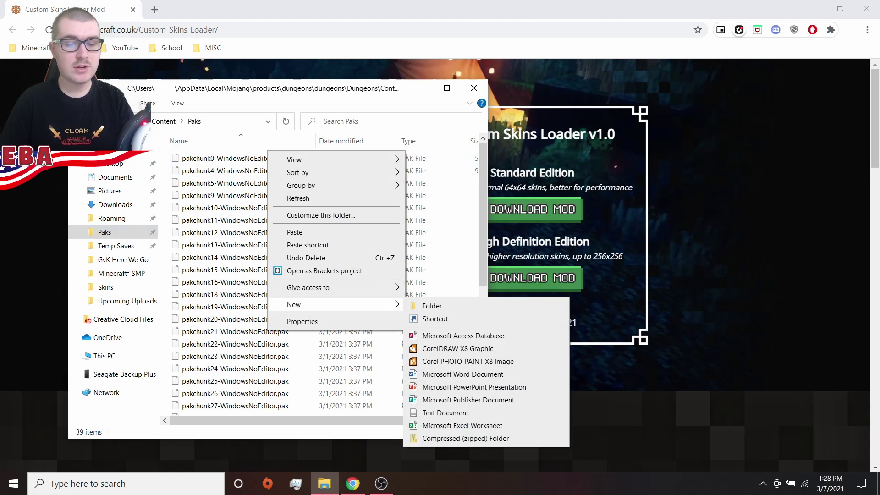
left_click(432, 306)
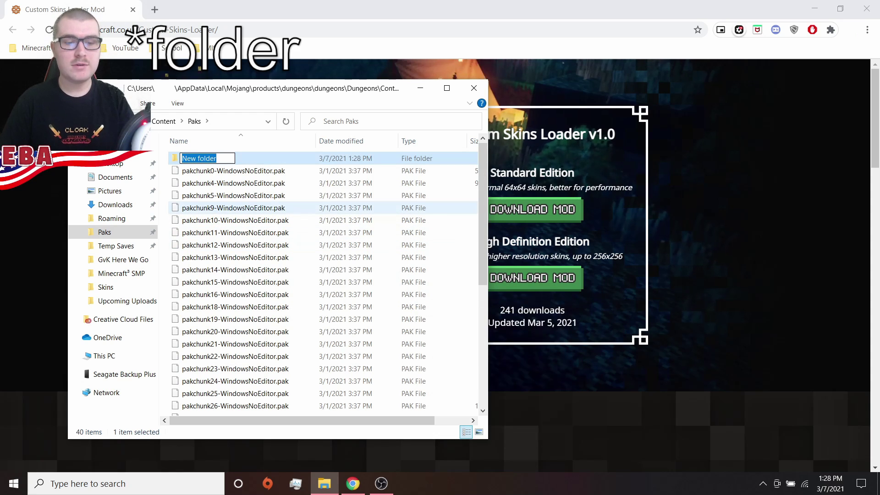
type("~mods")
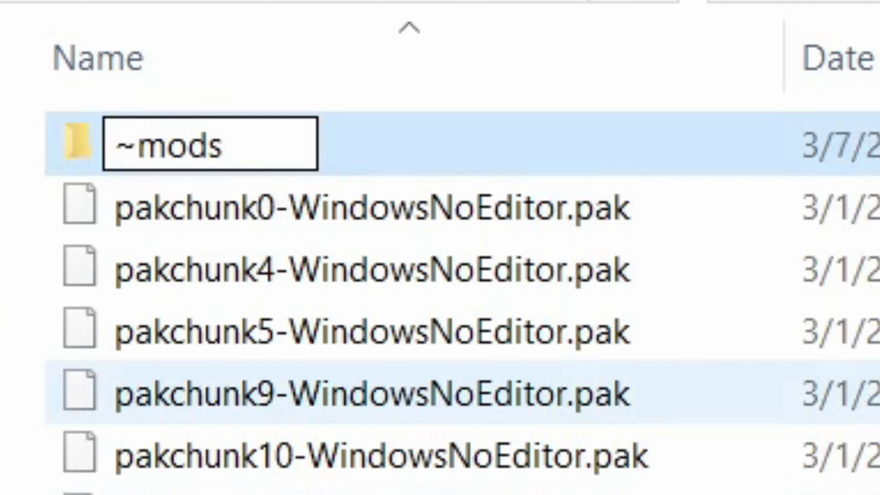
key("Return")
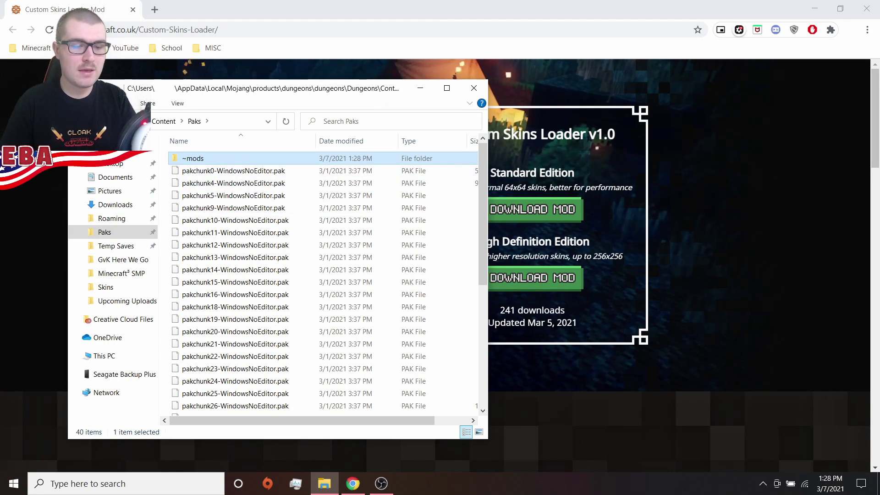
key("Return")
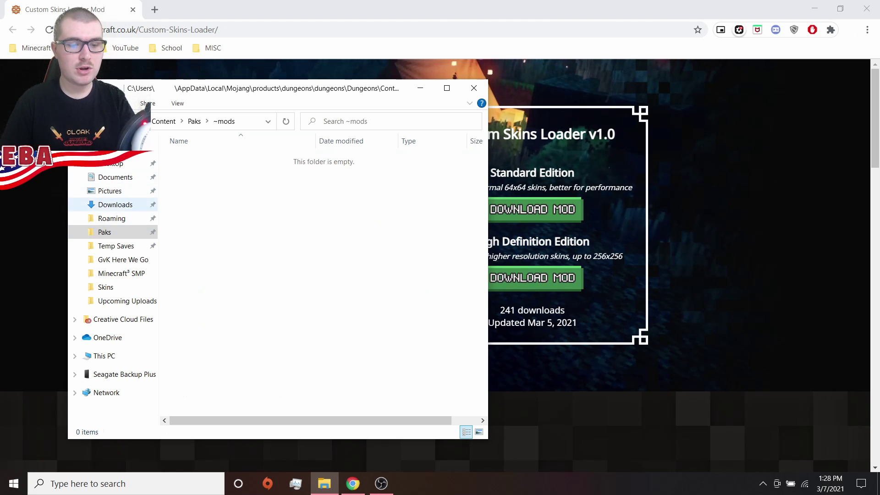
Copy Custom-Skins-Loader.pak from the Downloads folder into the ~mods folder
left_click(115, 204)
left_click(198, 183)
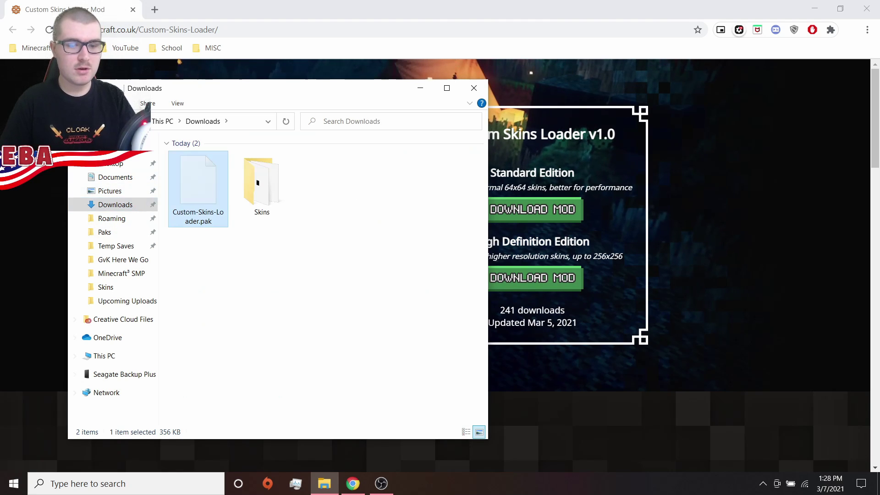
key("ctrl+c")
key("alt+Left")
key("ctrl+v")
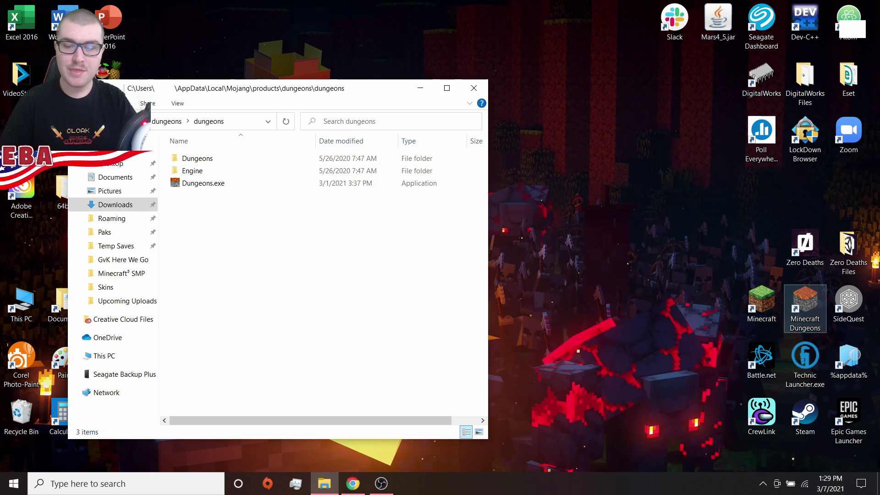
Launch Minecraft Dungeons from the desktop, start the offline game and walk the hero around the camp
left_click(804, 304)
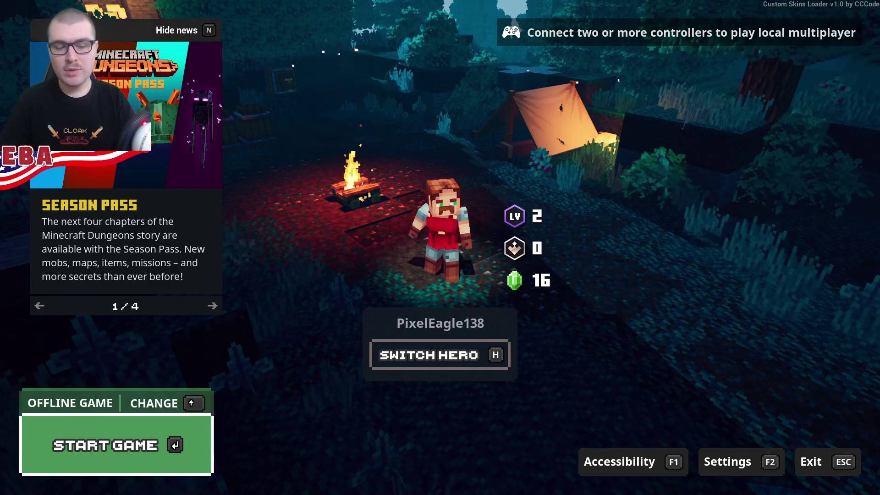
key("Return")
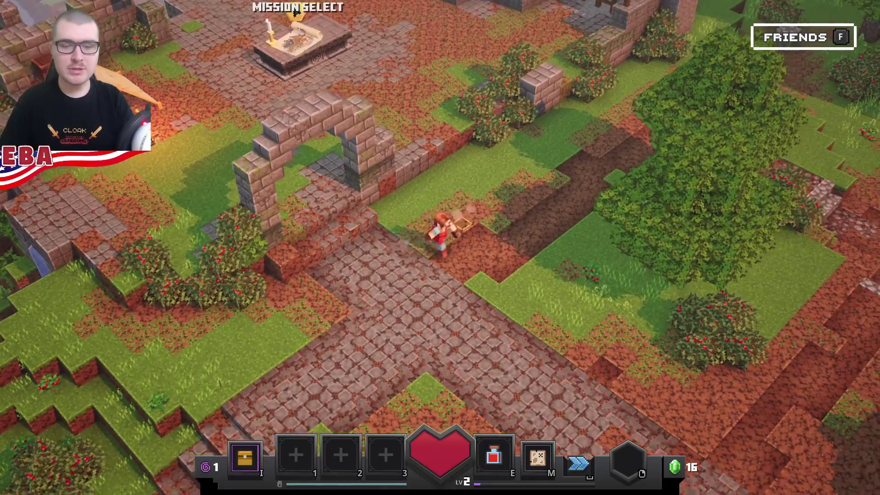
key("s")
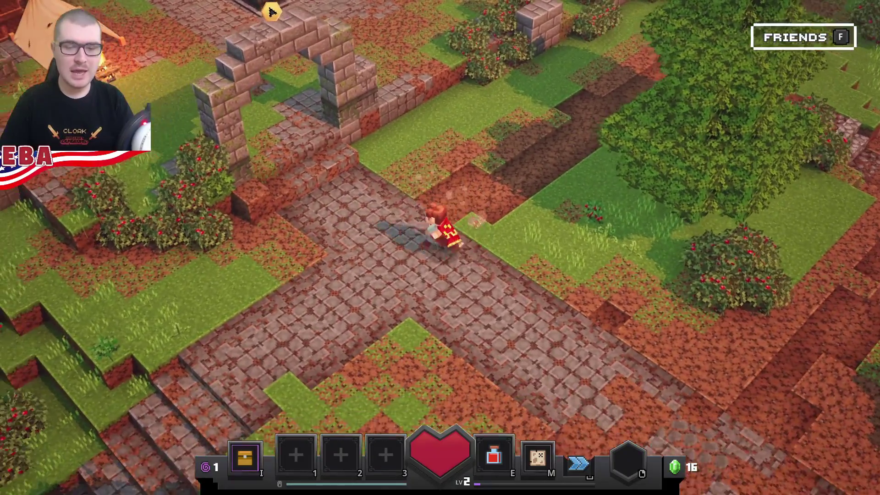
key("w")
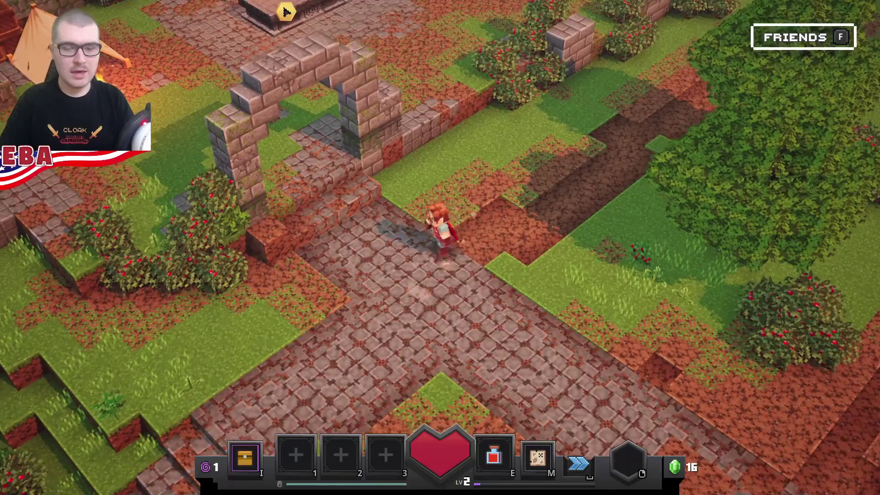
key("d")
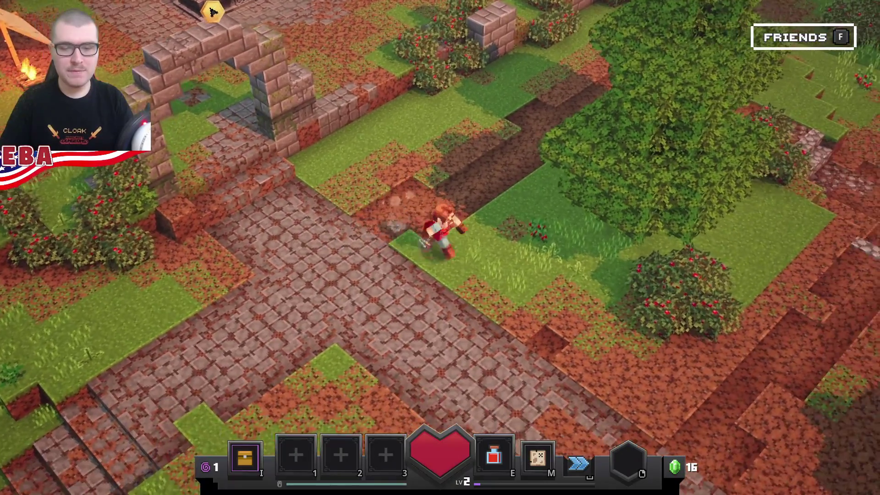
key("a")
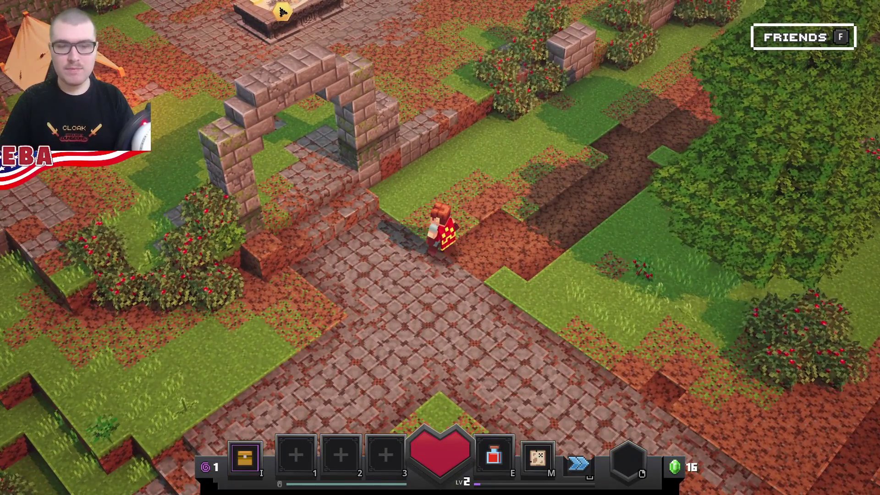
View the hero's cape and pet cosmetics in the inventory, and return to the camp
key("i")
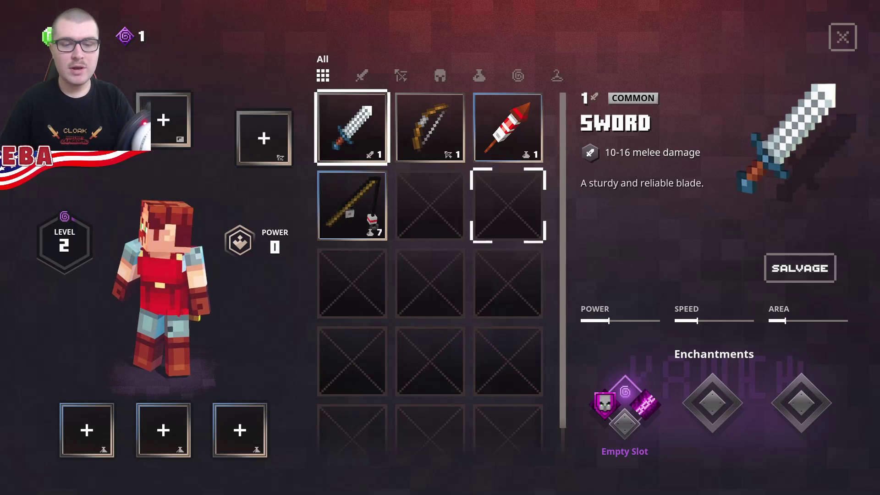
key("q")
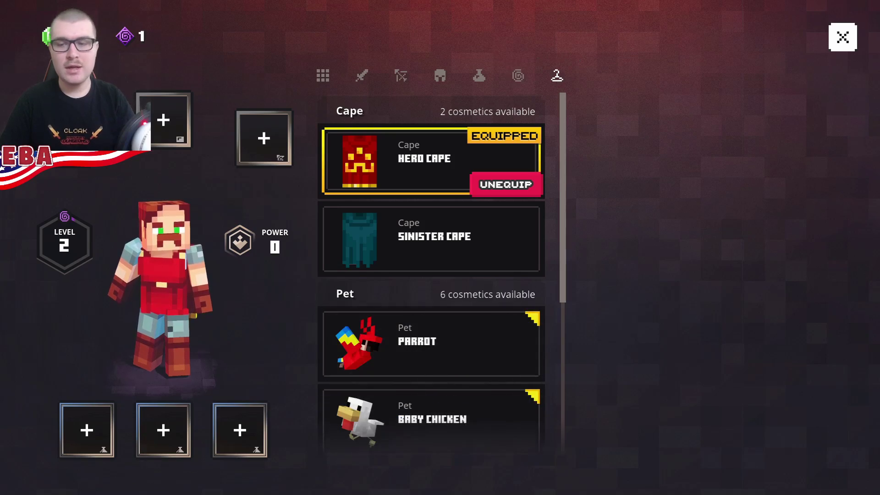
left_click(842, 37)
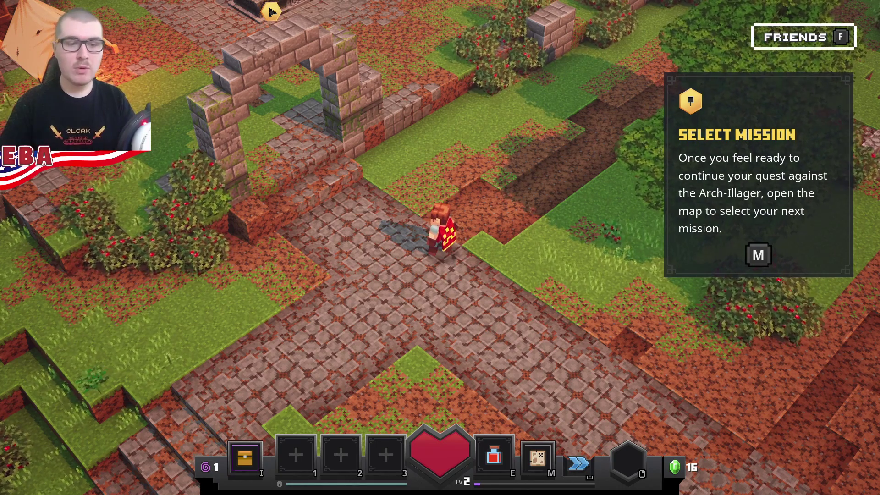
Switch to File Explorer and look through the skin images in Dungeons\Content\Paks\~mods\skins
key("alt+Tab")
key("Tab")
left_click(197, 158)
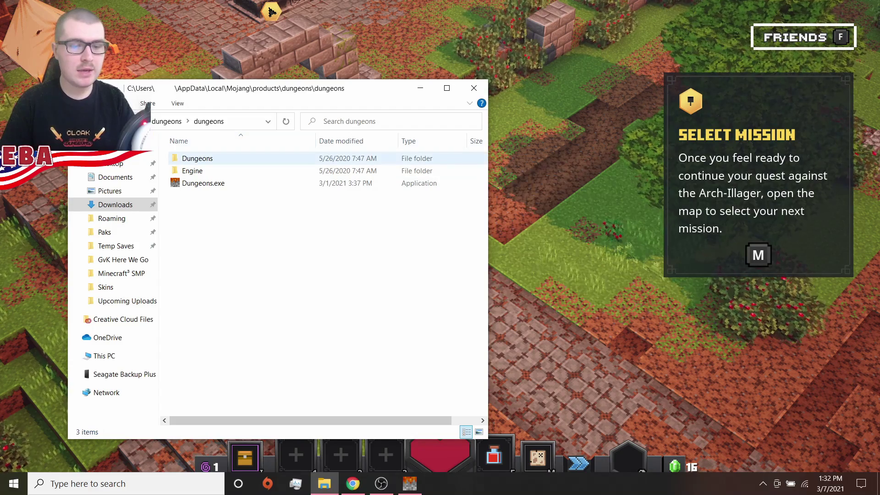
key("Return")
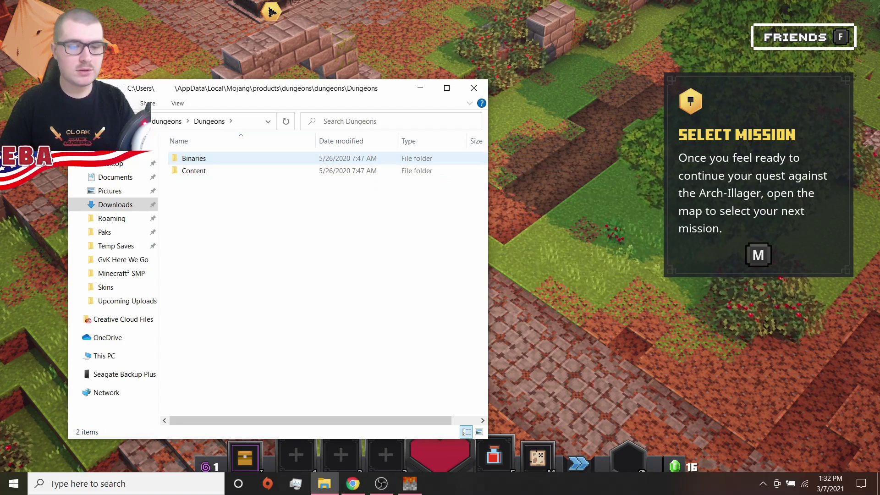
key("Down")
key("Return")
key("Down")
key("Return")
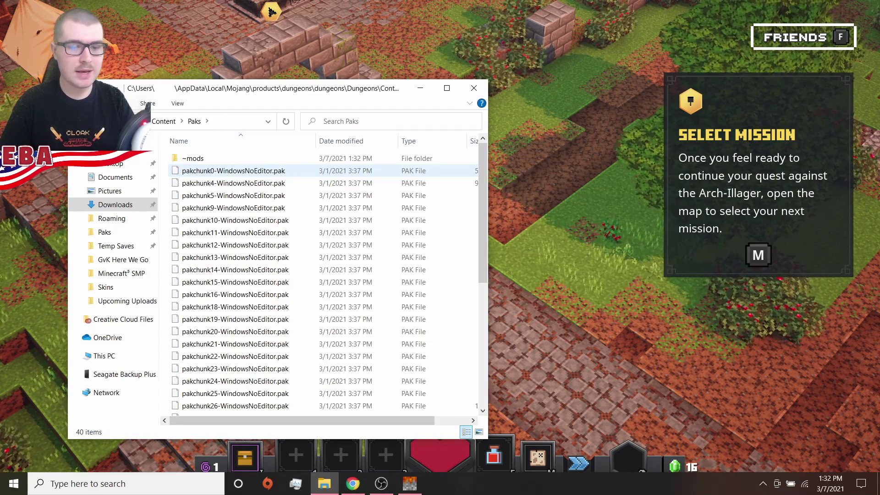
key("Up")
key("Return")
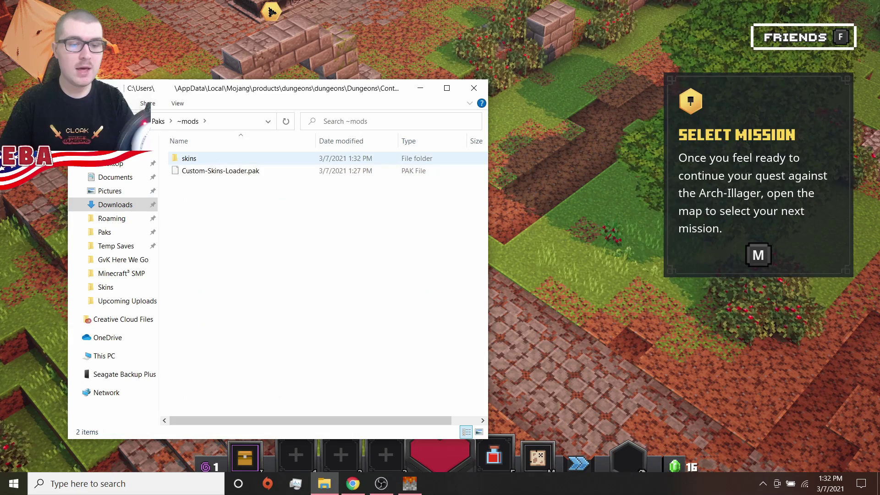
double_click(189, 158)
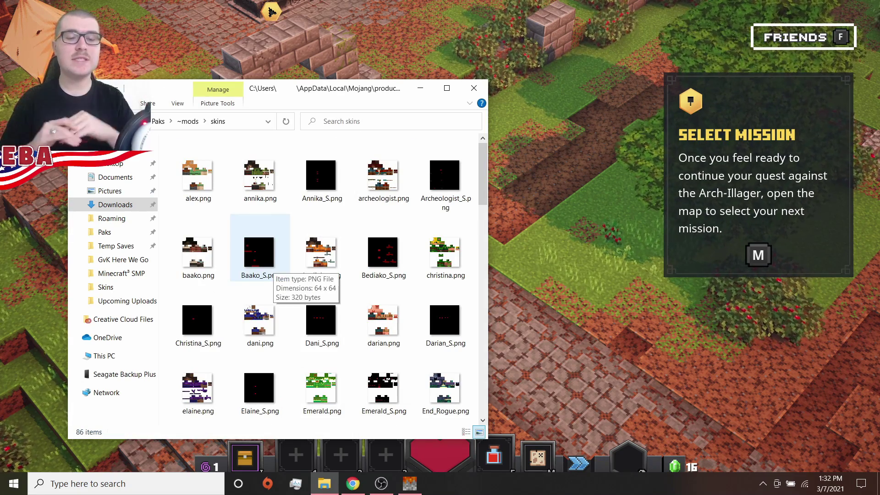
scroll(320, 275, "down", 15)
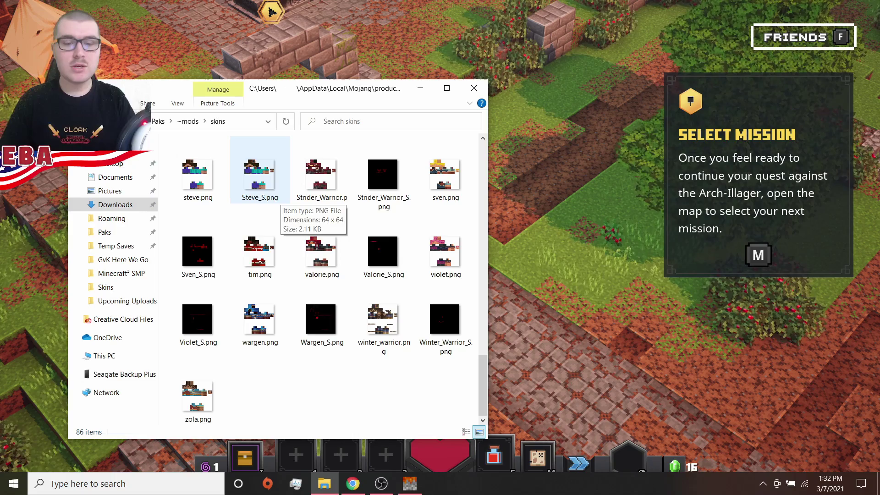
scroll(320, 261, "up", 10)
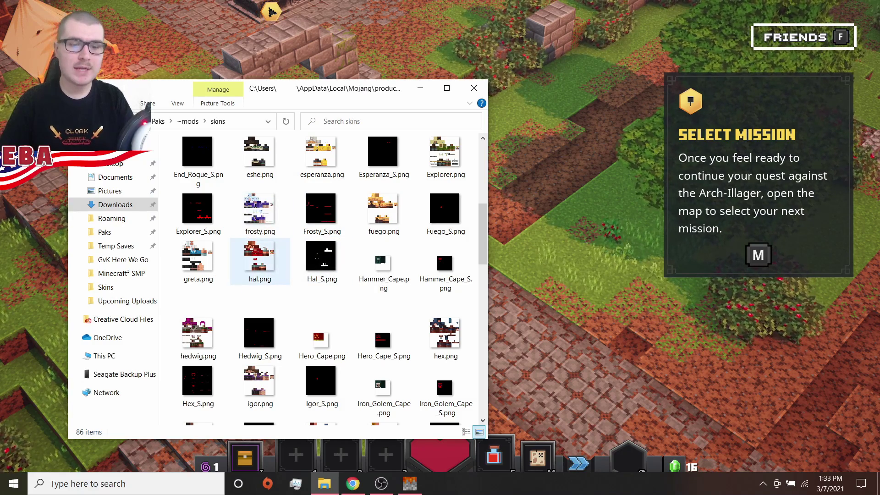
Open the Skins folder in Downloads and select the PixelEagle138.png skin file
left_click(115, 205)
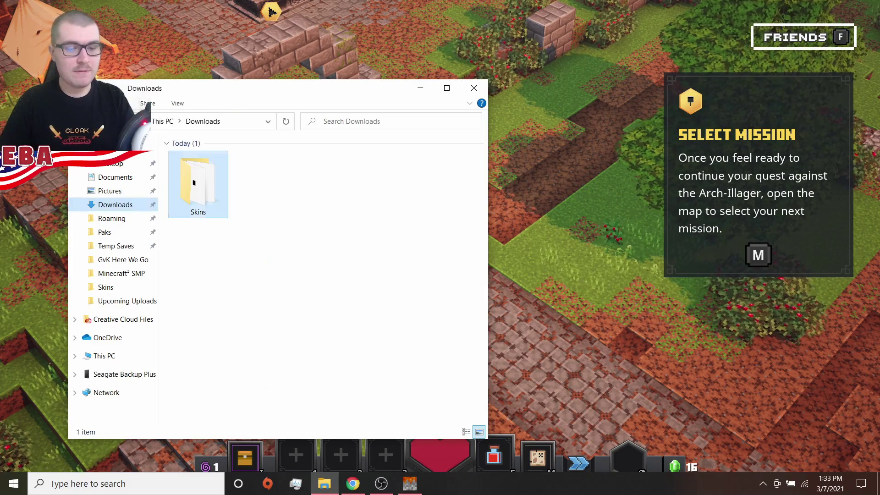
key("Return")
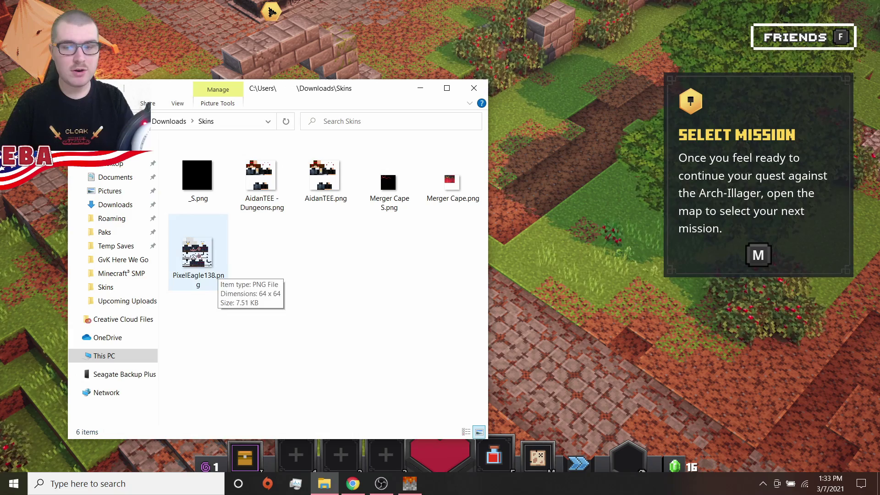
left_click(198, 254)
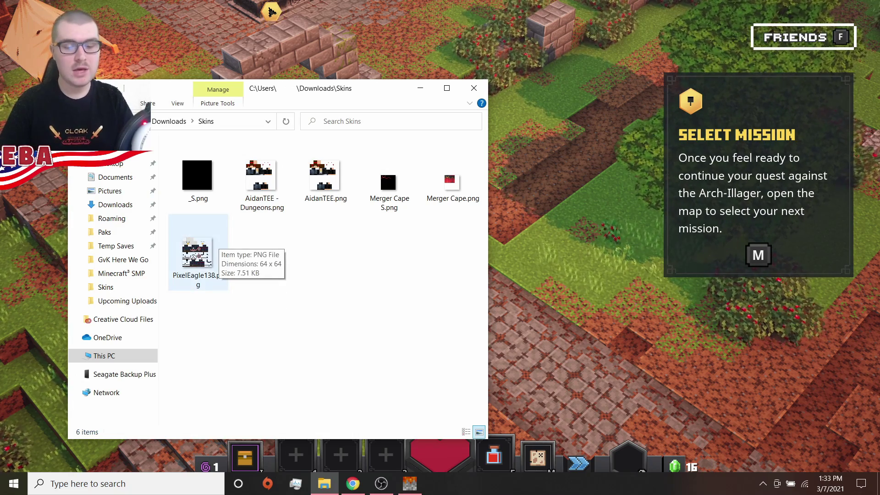
Load PixelEagle138.png from Downloads\Skins into the Skin Converter on the Custom Skins Loader web page
left_click(352, 484)
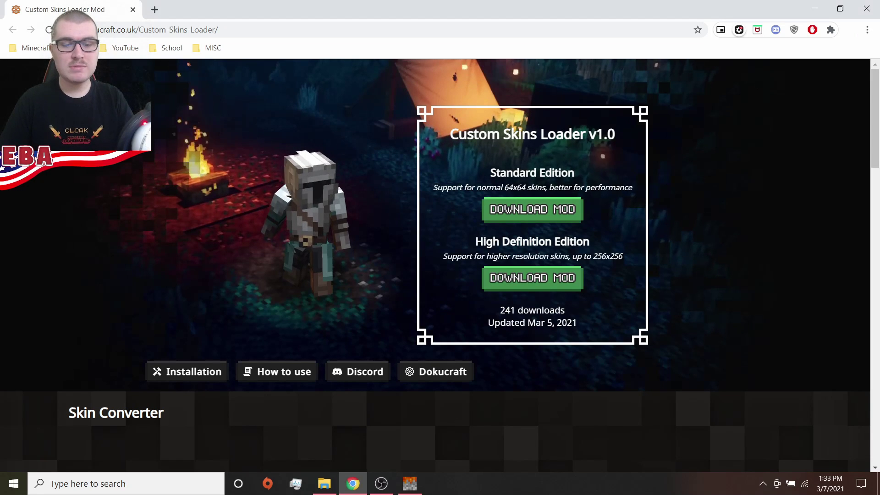
scroll(435, 266, "down", 5)
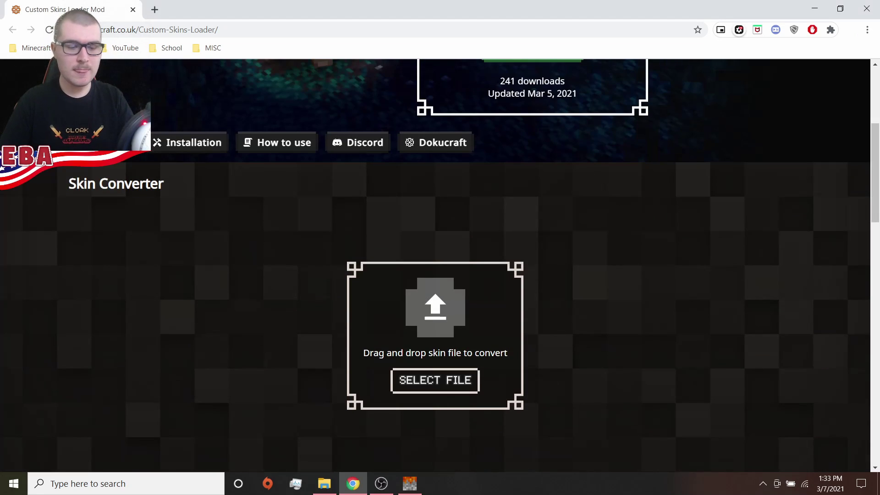
scroll(436, 265, "down", 1)
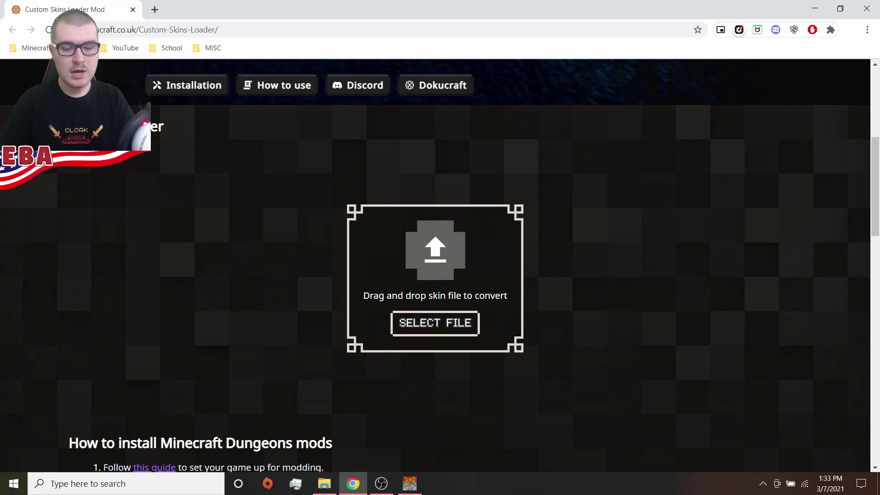
left_click(325, 484)
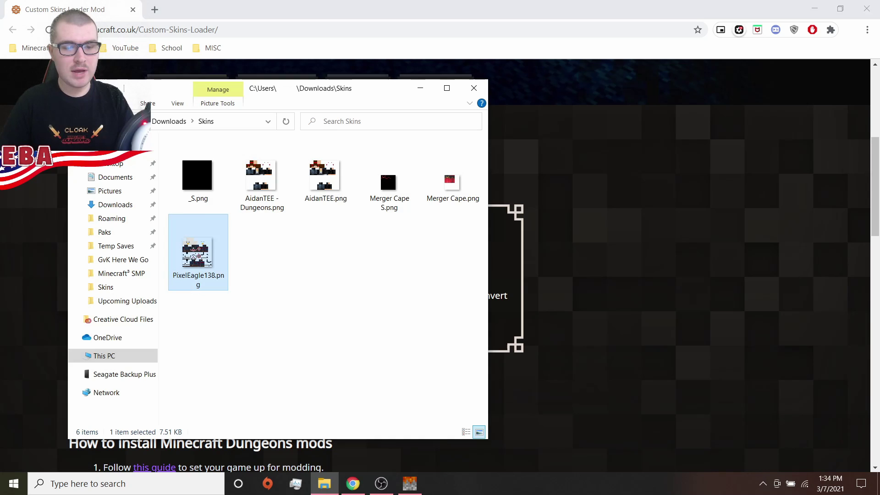
left_click_drag(206, 274, 551, 266)
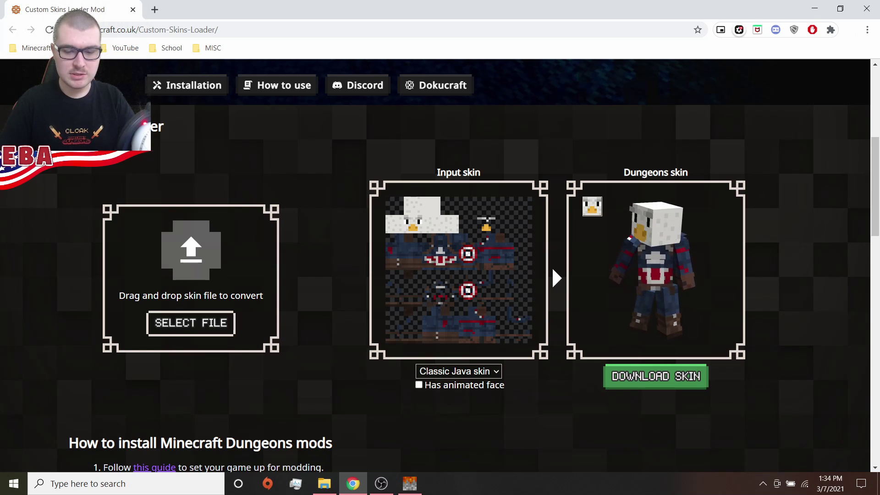
Try the Slim Java skin type for the input skin, and set it back to Classic Java skin
left_click(457, 371)
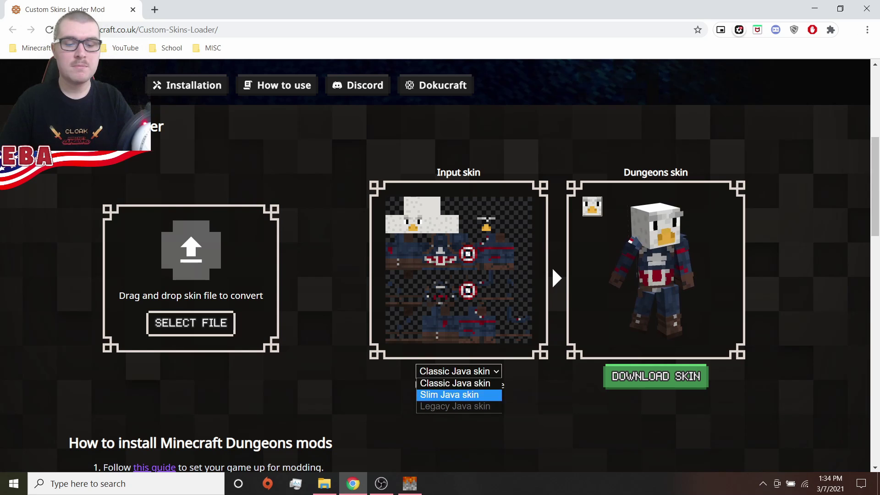
key("Up")
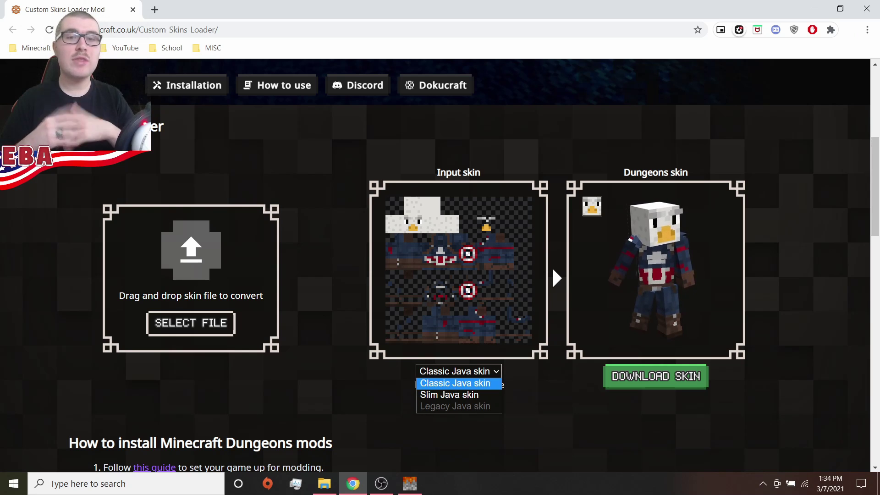
key("Down")
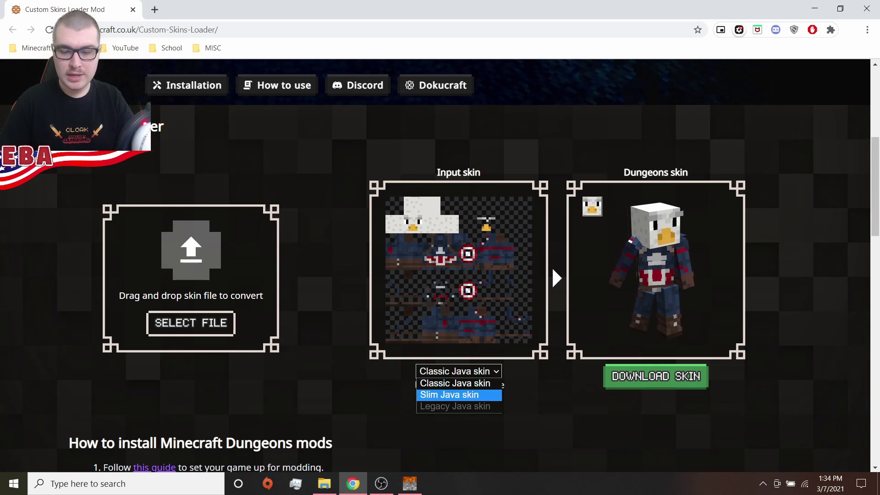
key("Return")
key("alt+Down")
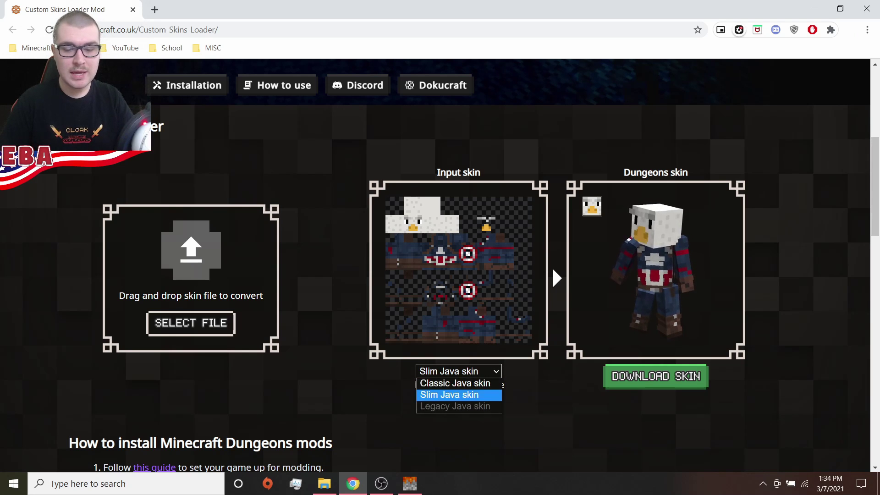
key("Up")
key("Return")
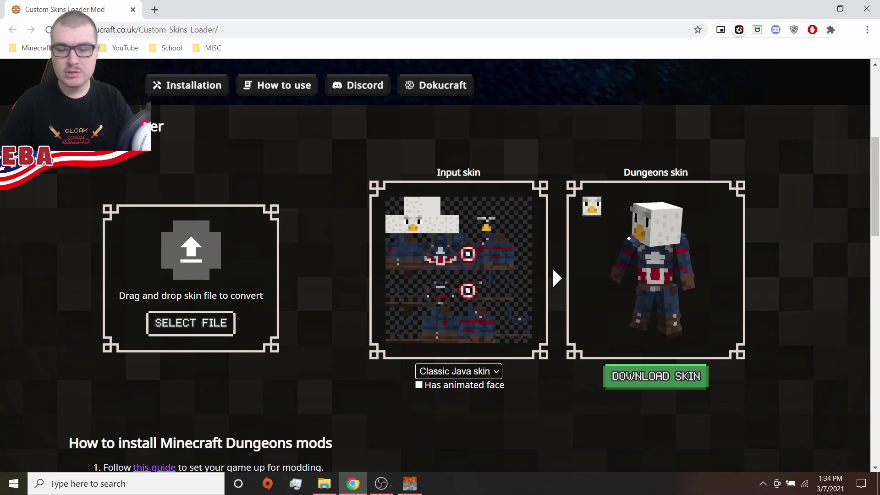
Download the converted Dungeons skin from the Skin Converter
key("Tab")
key("Tab")
key("Return")
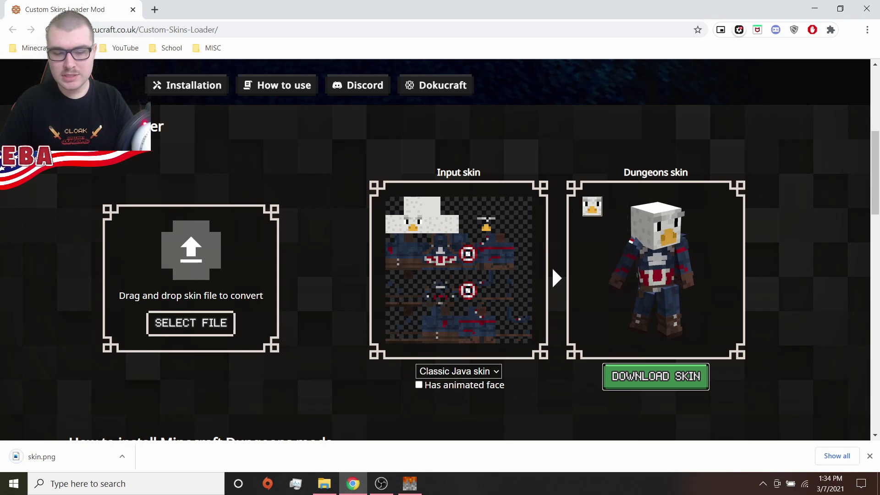
Switch to File Explorer and rename the downloaded skin.png in Downloads as Hal.png
key("alt+Tab")
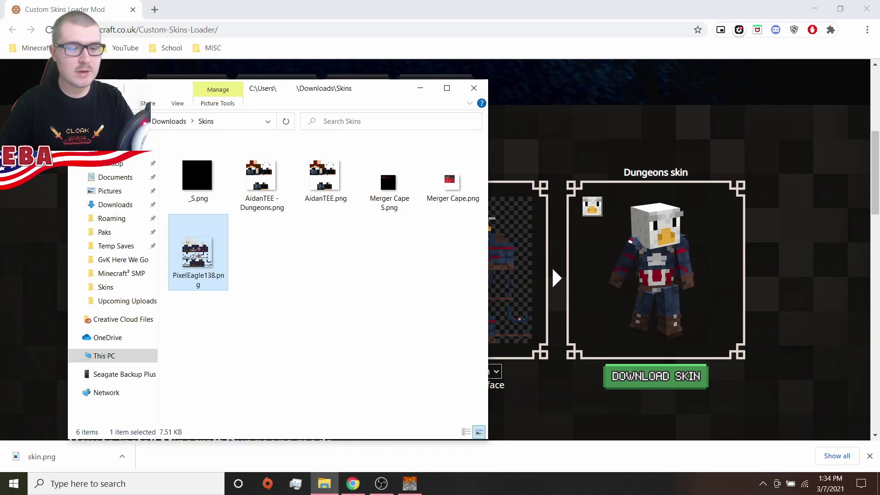
key("alt+Up")
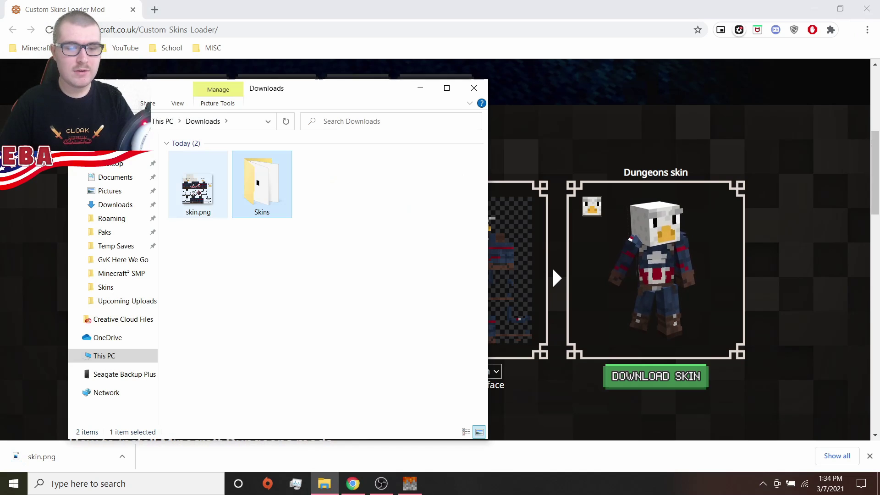
right_click(197, 190)
left_click(228, 446)
key("BackSpace")
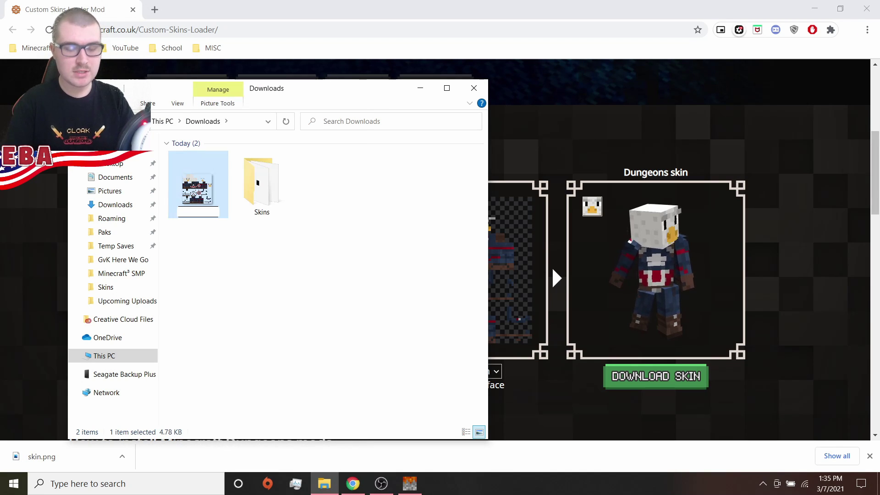
type("Hal.png")
key("Return")
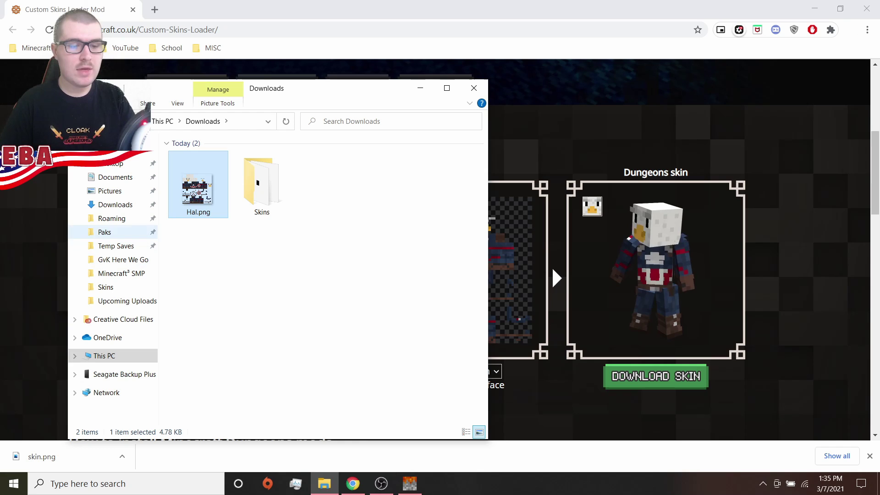
Copy Hal.png into the Paks\~mods\skins folder, replacing the existing file, and locate it among the skins
left_click(104, 232)
double_click(193, 158)
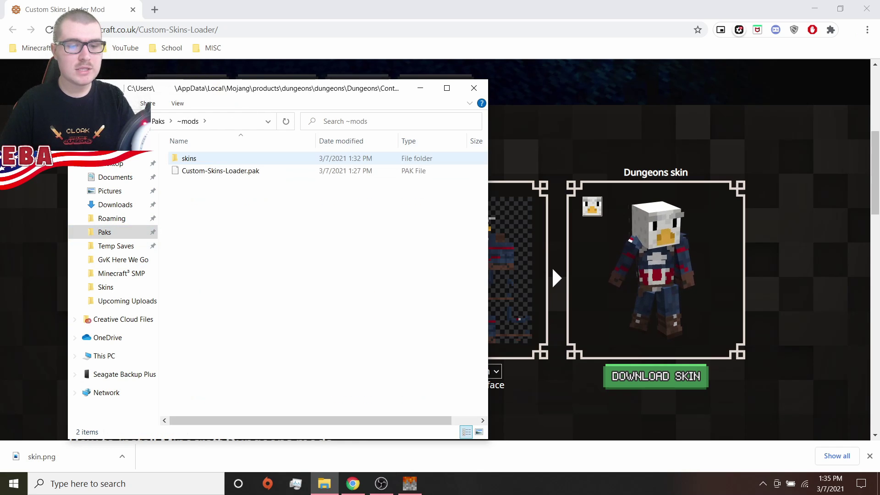
double_click(192, 158)
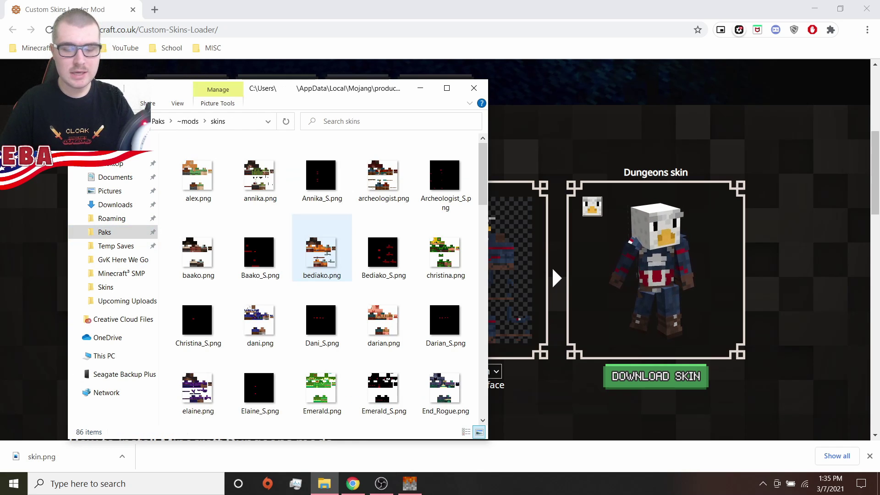
key("ctrl+v")
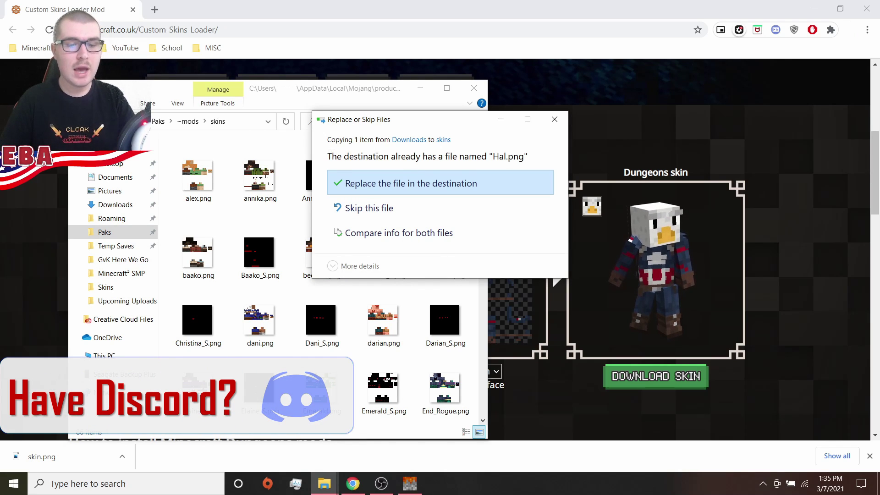
left_click(385, 183)
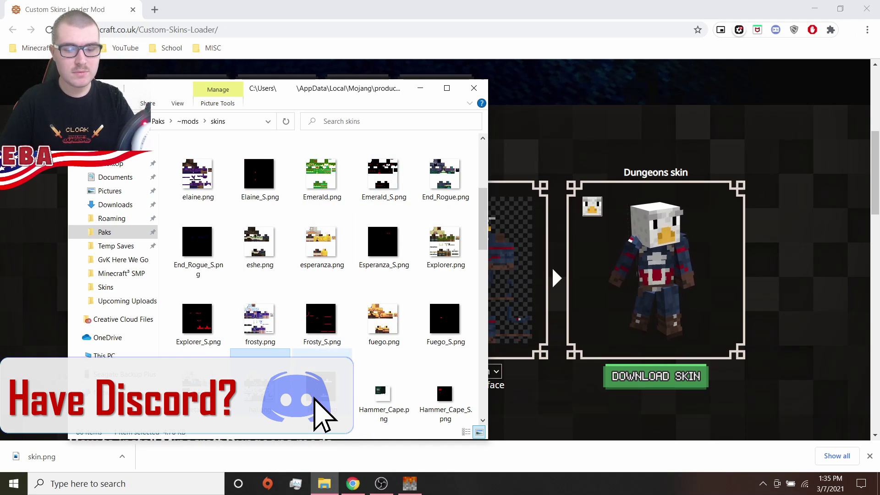
scroll(312, 403, "down", 4)
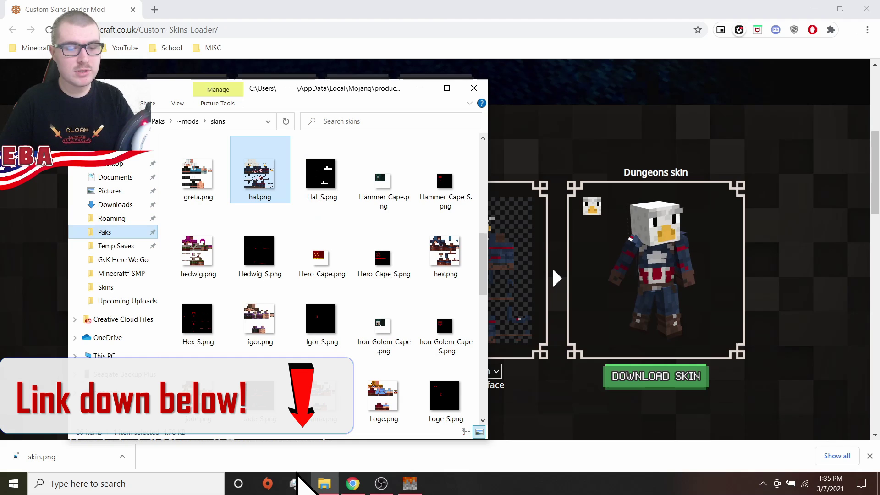
Rename the black _S.png image in Downloads\Skins as Hal_S.png
key("alt+Up")
key("alt+Up")
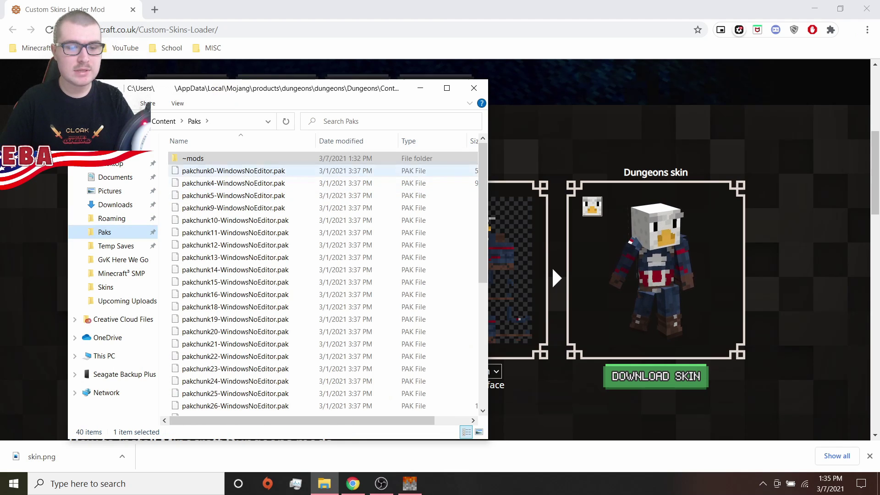
left_click(115, 204)
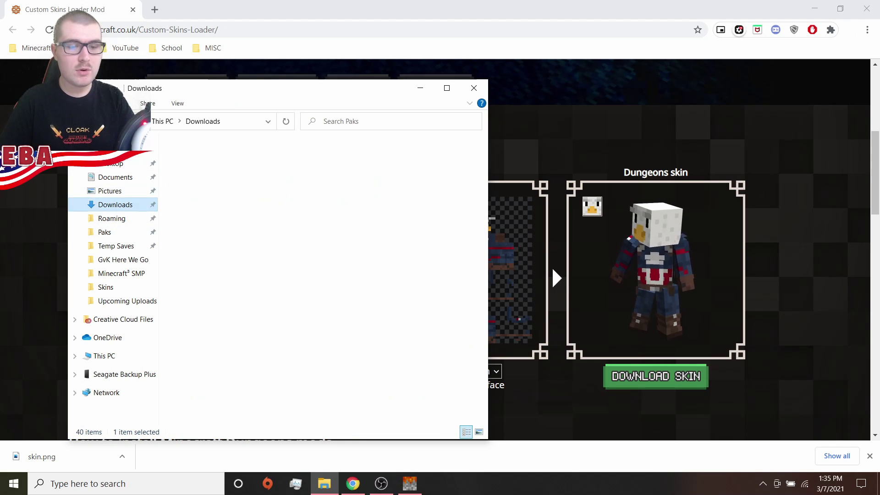
double_click(255, 184)
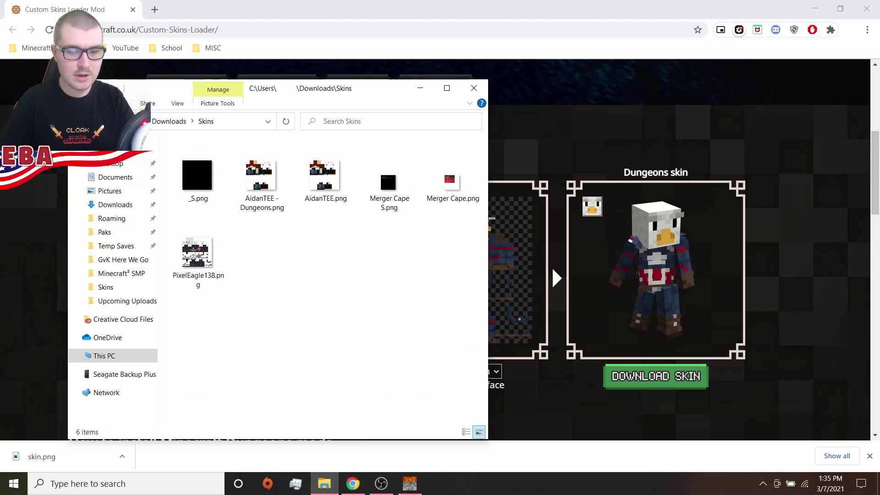
left_click(198, 179)
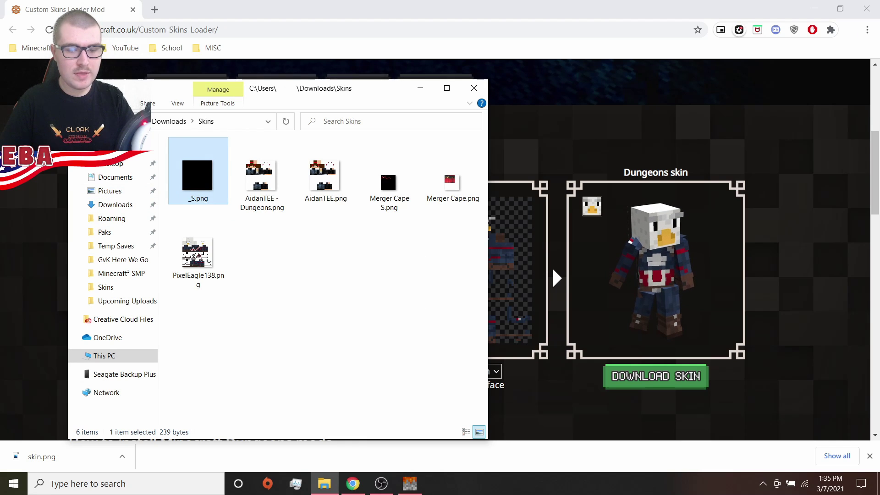
right_click(199, 179)
left_click(232, 446)
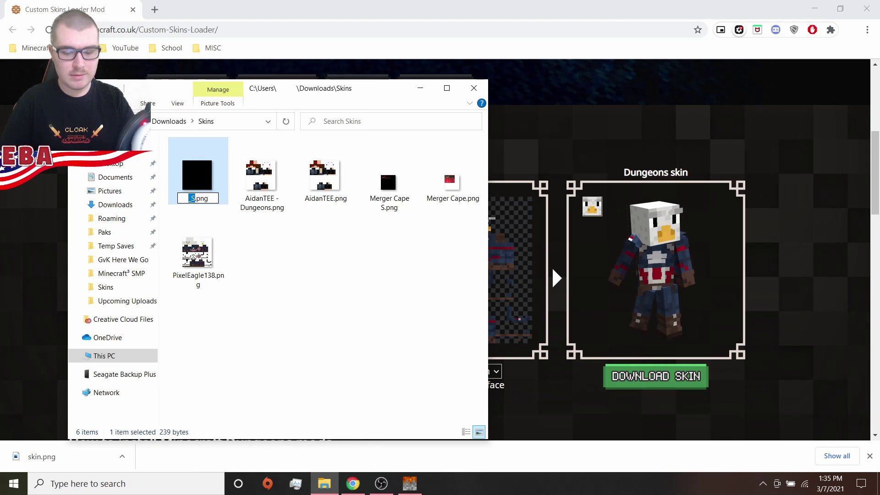
type("Hal")
key("Return")
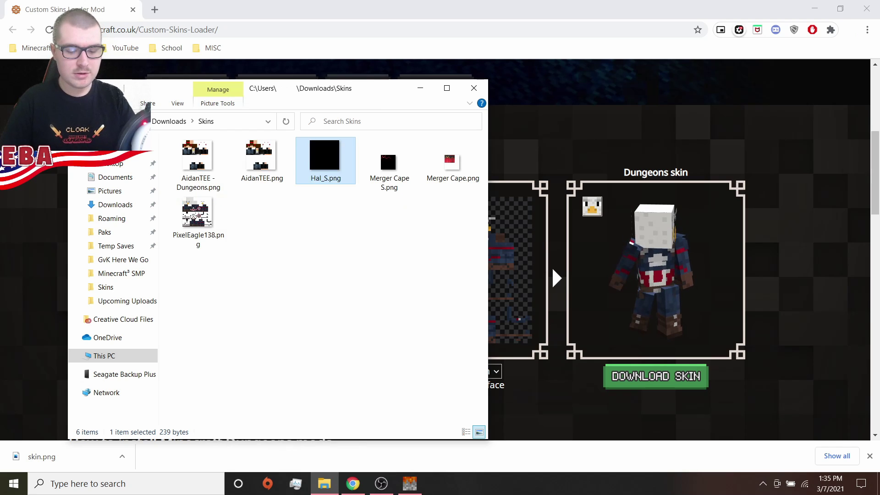
Copy Hal_S.png into the Paks\~mods\skins folder, replacing the existing file
left_click(105, 232)
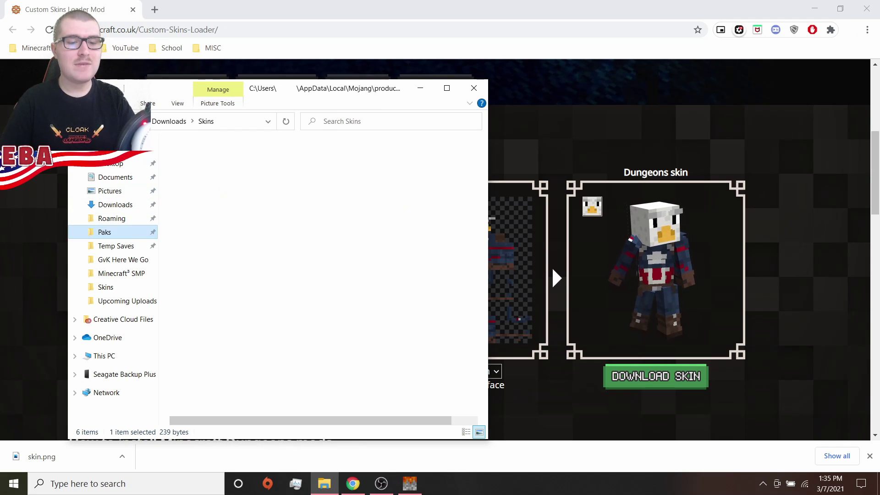
key("Return")
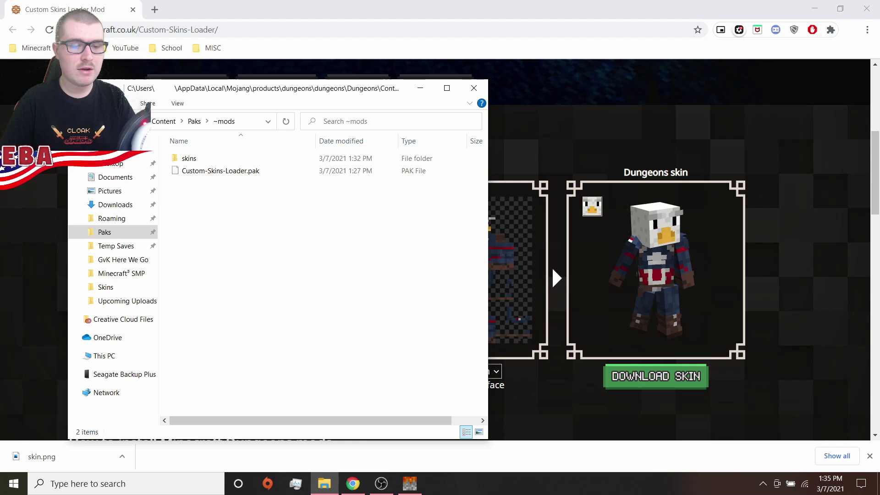
left_click(189, 158)
key("Return")
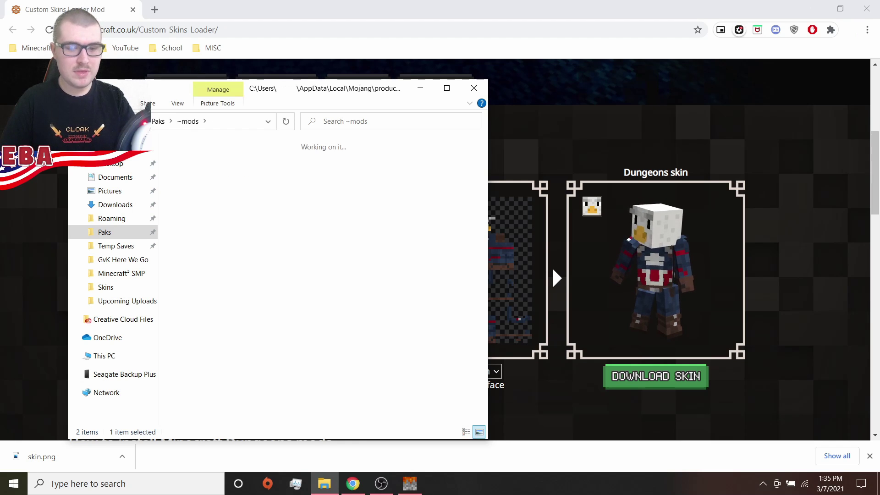
key("ctrl+v")
key("Return")
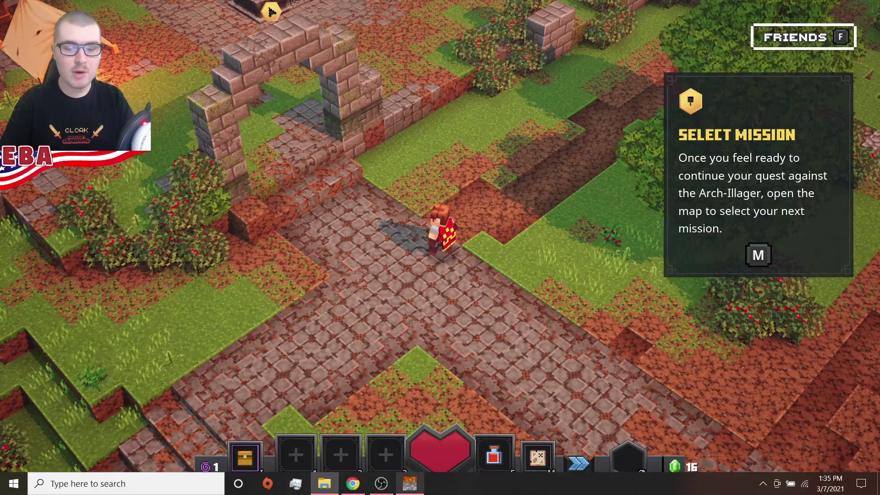
Reload the custom skins in Minecraft Dungeons and check the hero's look in the camp and inventory
key("d")
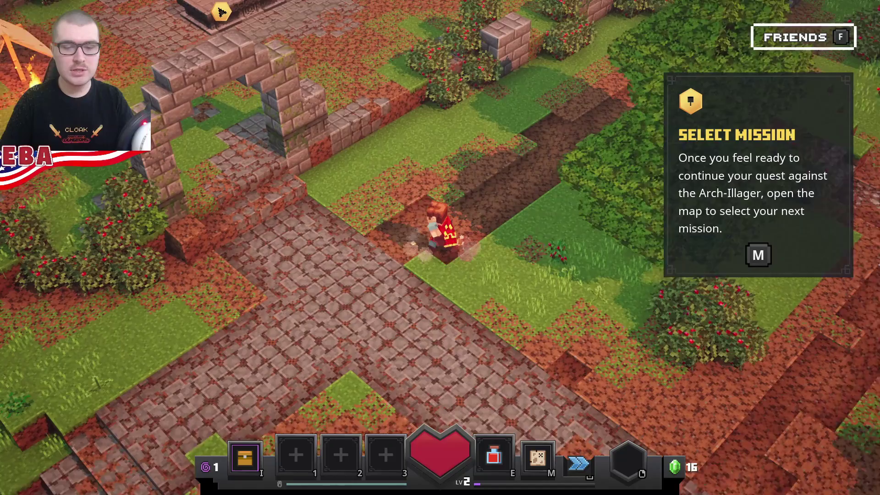
key("F5")
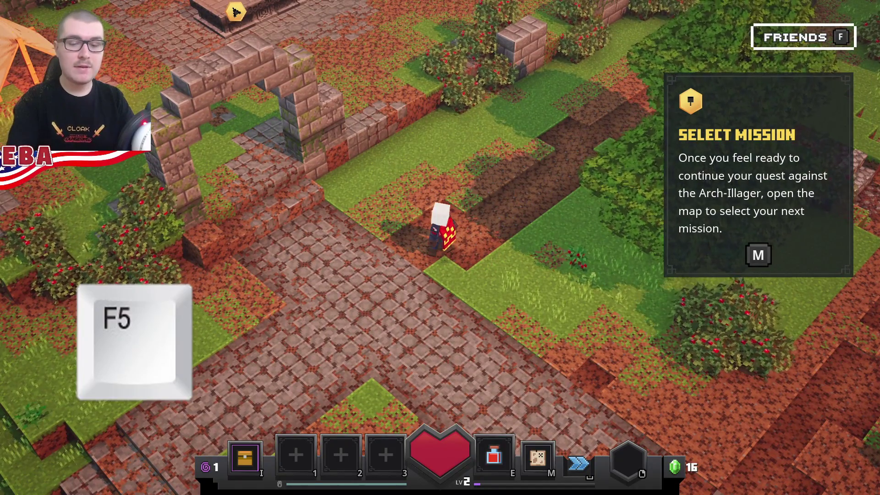
key("a")
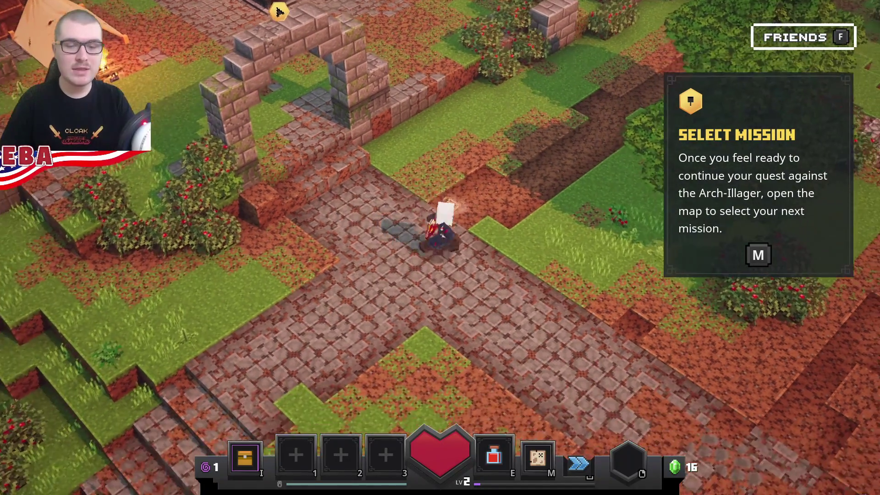
key("a")
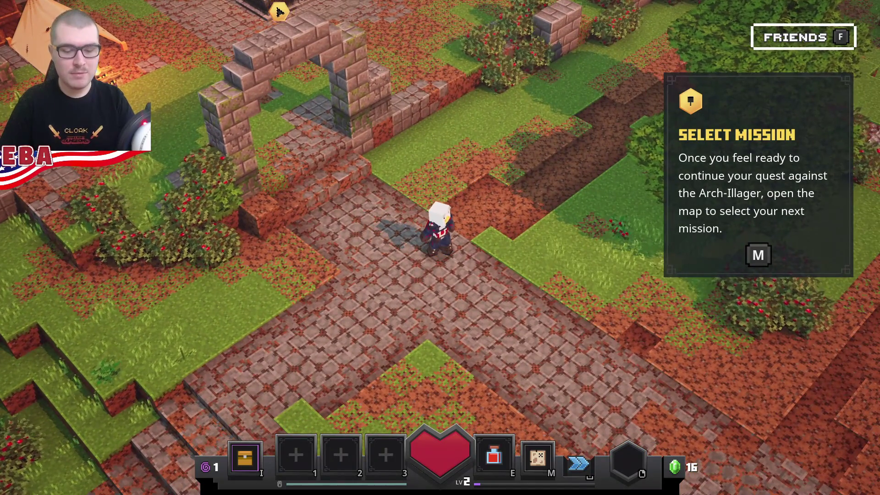
key("i")
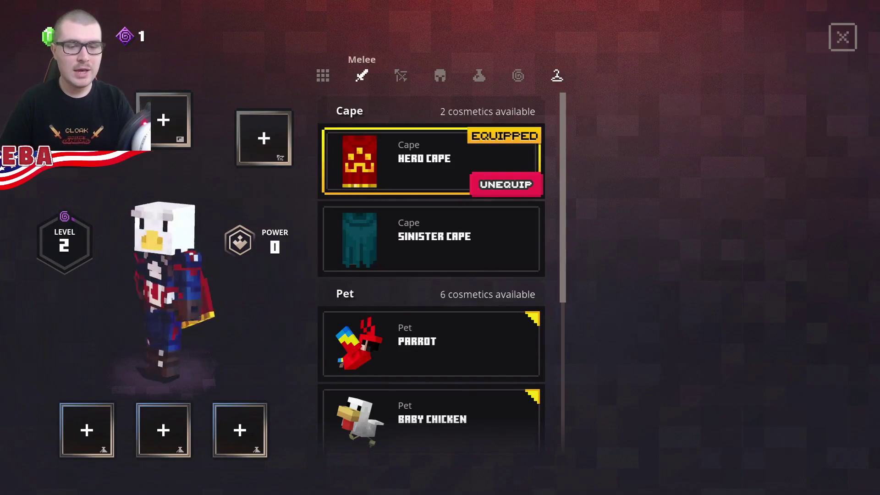
Look over the hero's melee items in the inventory and return to the cosmetics
left_click(362, 75)
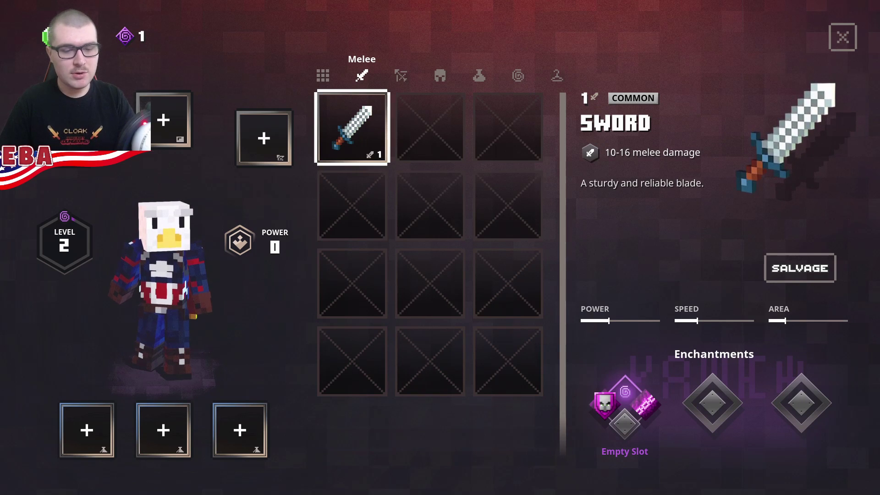
left_click(557, 75)
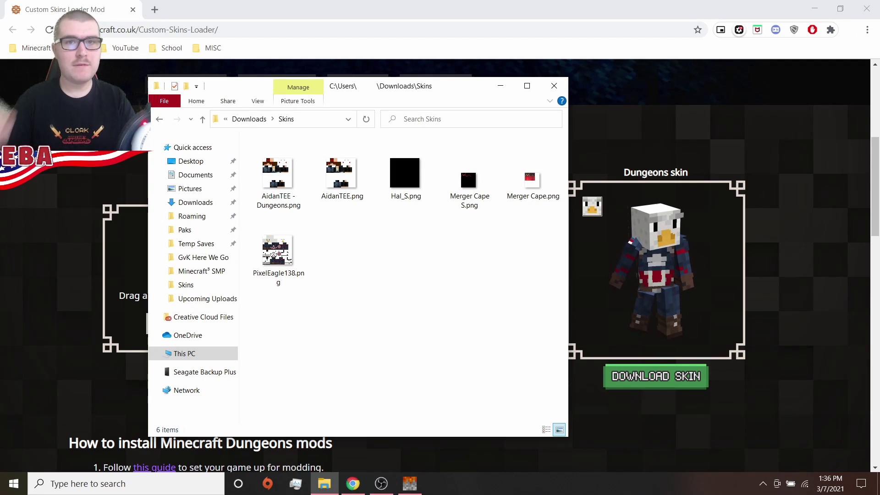
Load AidanTEE.png from Downloads\Skins into the skin converter on the Custom Skins Loader page in Chrome
left_click_drag(341, 174, 131, 243)
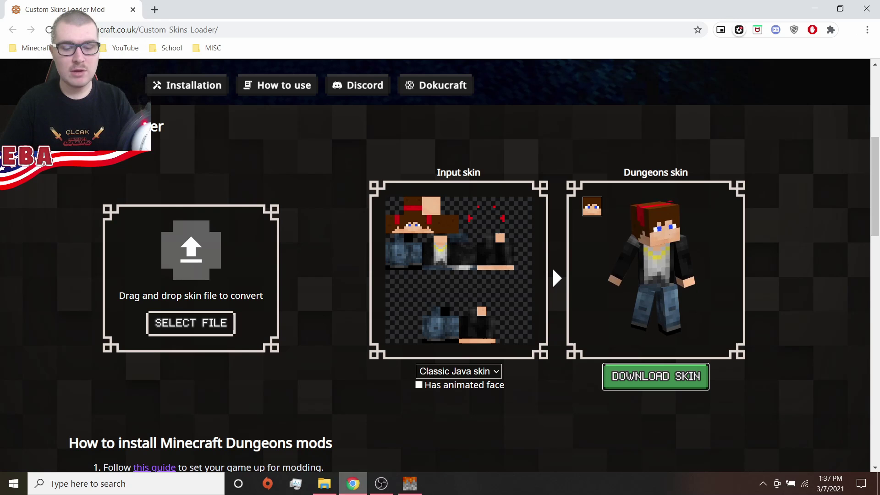
mouse_move(324, 483)
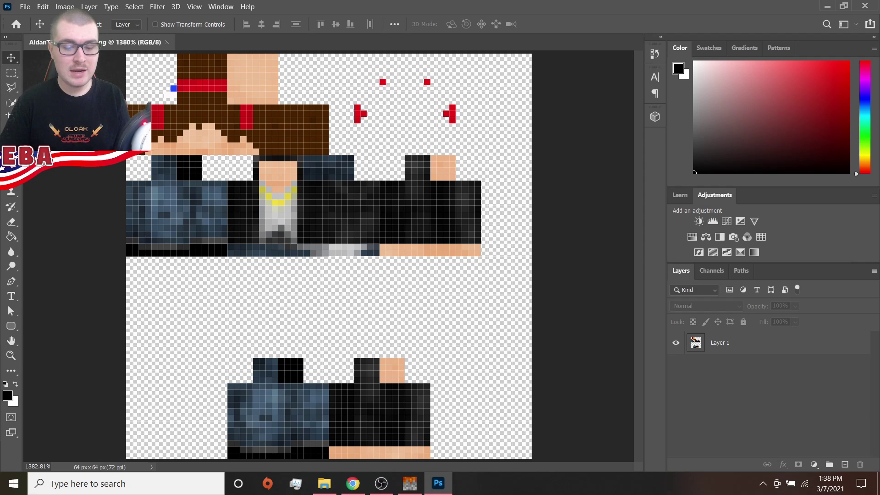
Load AidanTEE - Dungeons.png into the web skin converter, mark it as having an animated face and download the converted skin
left_click(352, 483)
left_click(324, 484)
left_click_drag(278, 176, 122, 254)
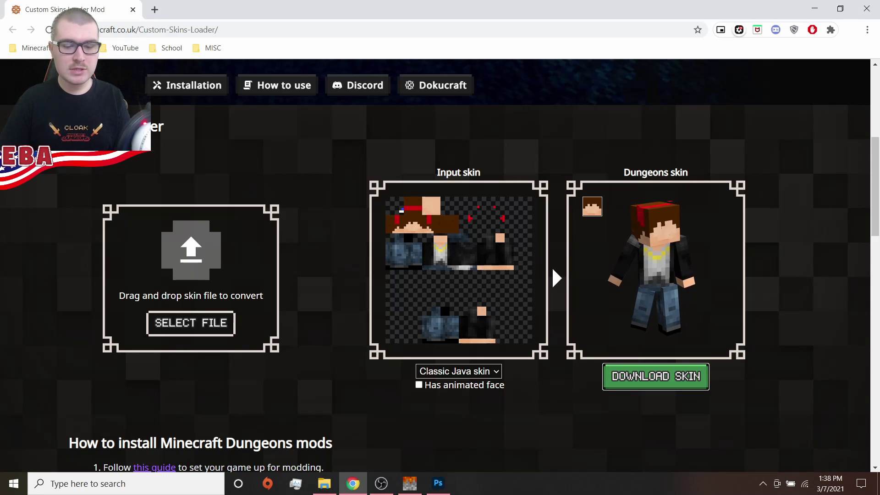
left_click(418, 385)
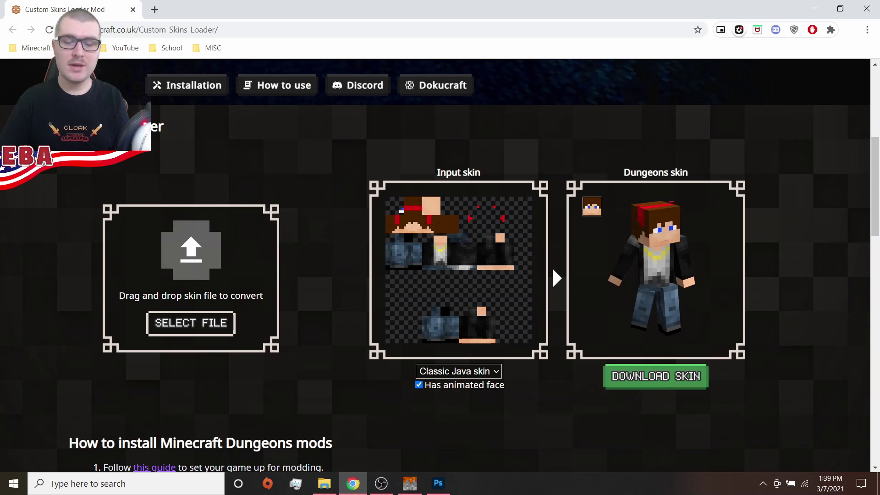
left_click(656, 376)
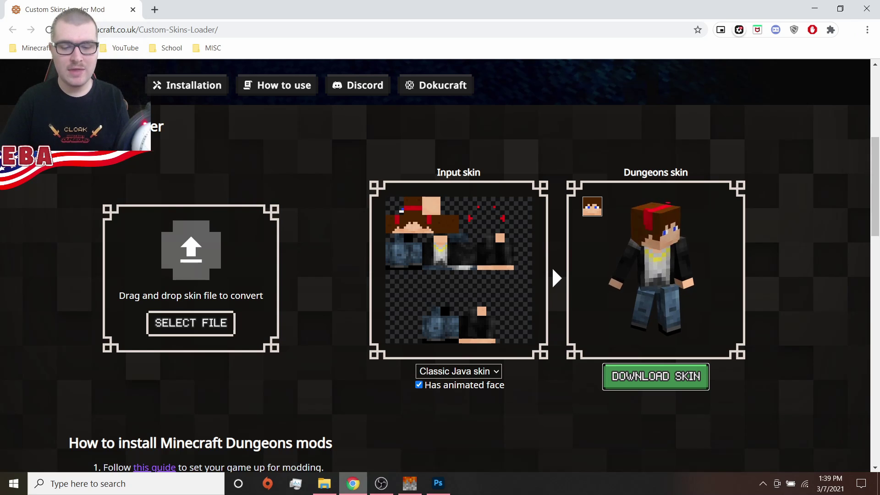
Switch to Photoshop and compare the Hero Cape texture with Merger Cape.png
key("alt+Tab")
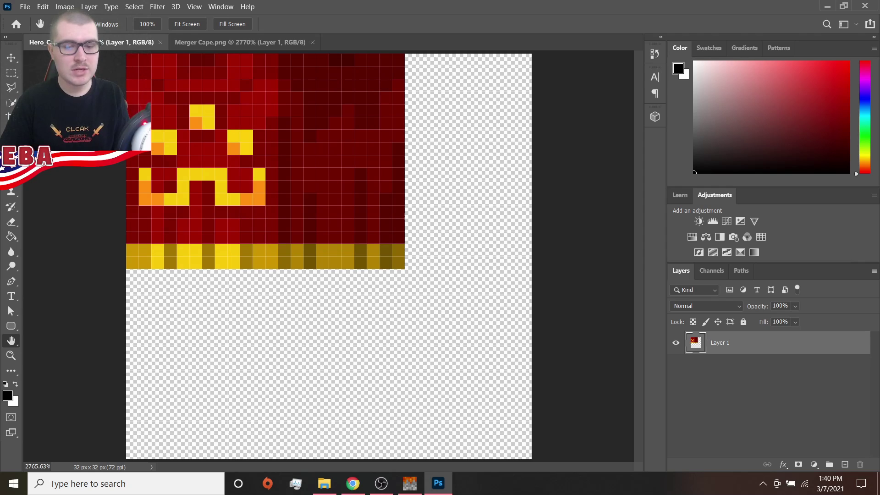
left_click(215, 42)
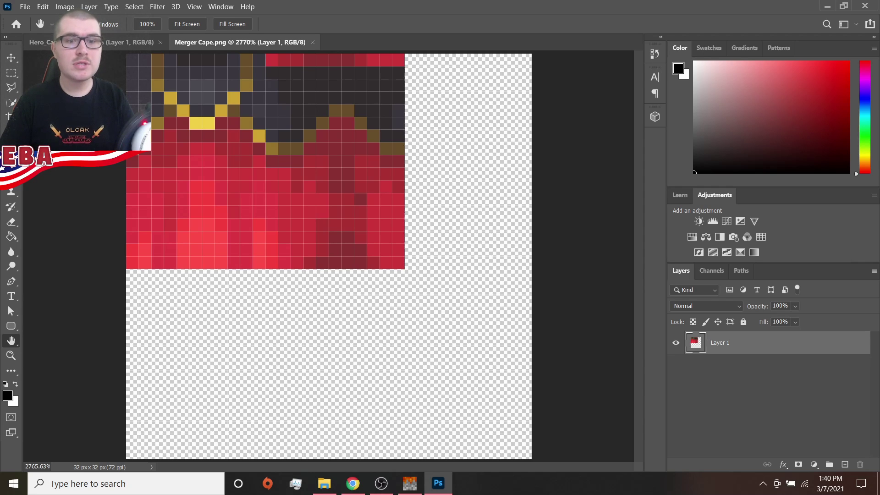
Browse the Paks\~mods\skins folder in File Explorer for the cape textures and their matching _S files
left_click(324, 483)
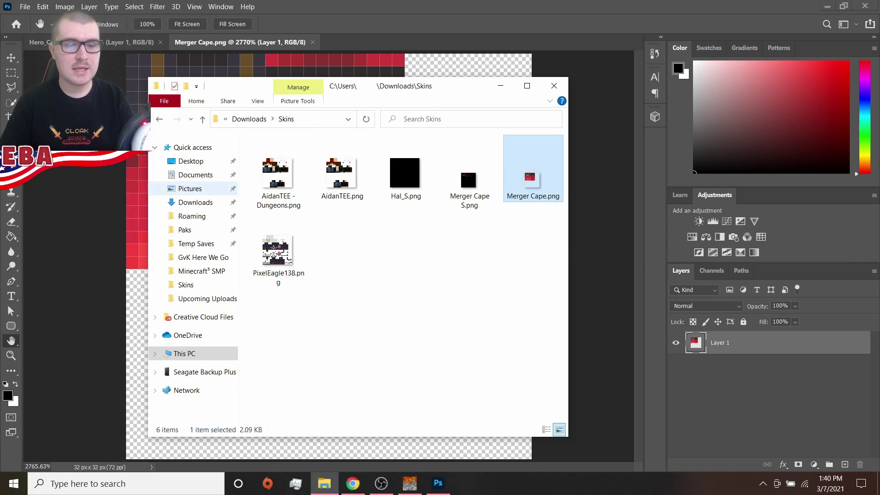
left_click(184, 229)
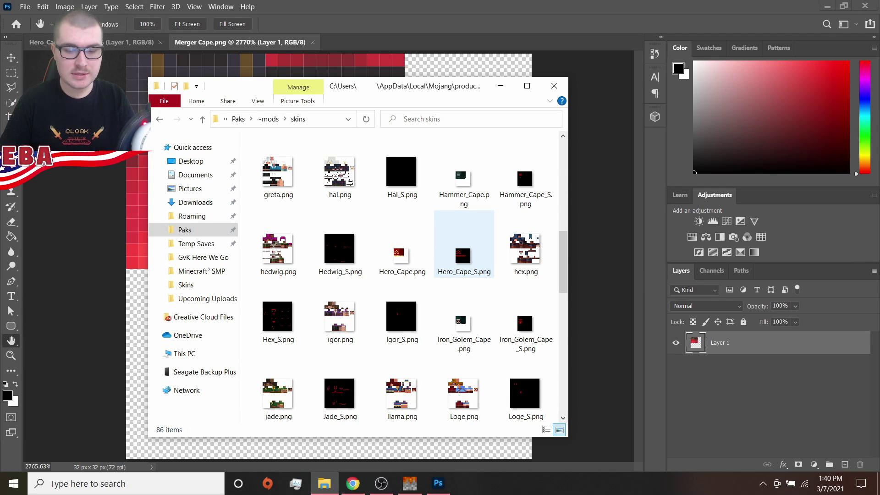
scroll(460, 273, "down", 10)
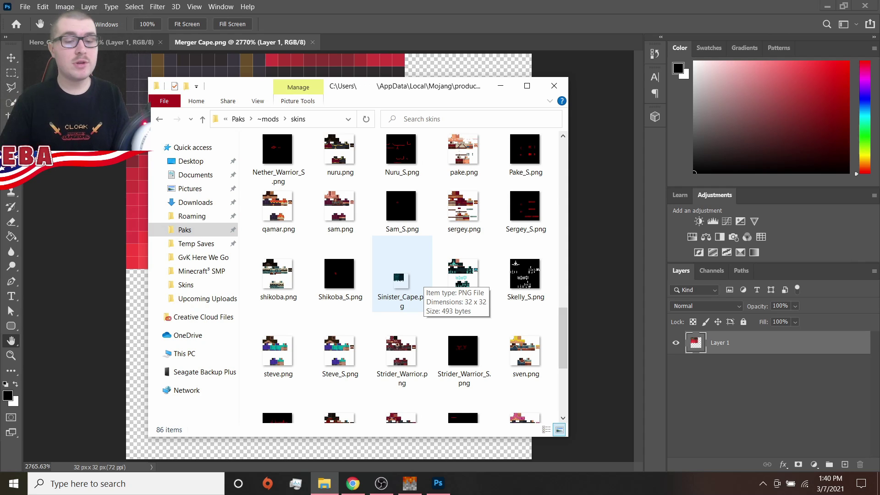
scroll(419, 280, "up", 3)
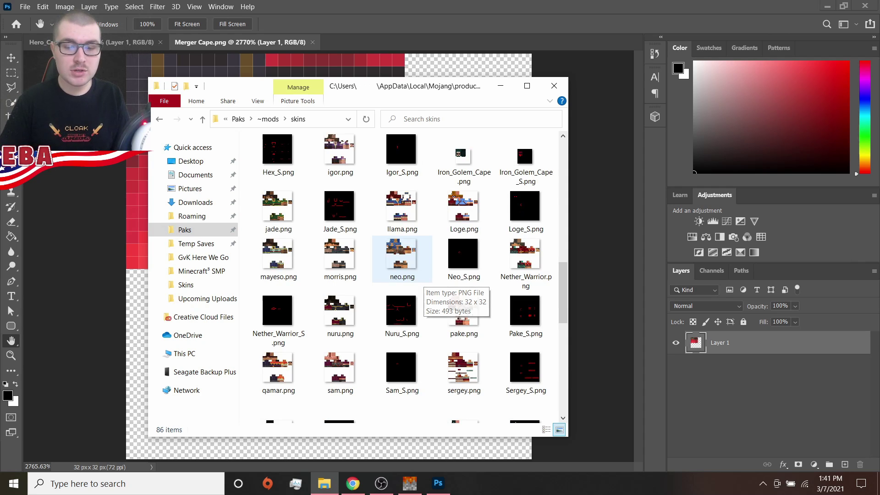
scroll(454, 193, "up", 3)
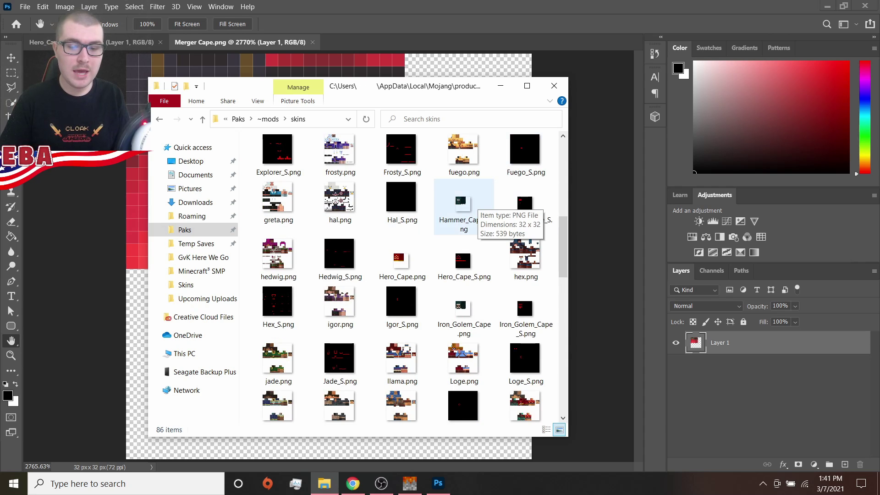
scroll(508, 197, "up", 3)
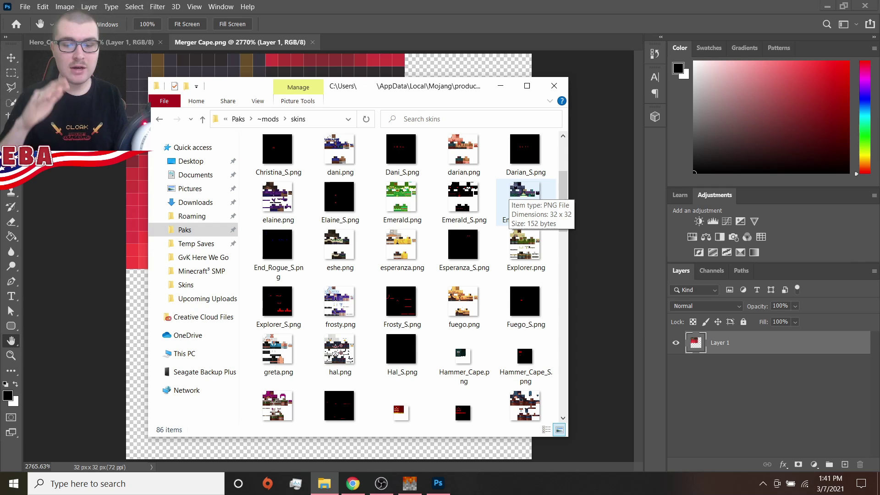
scroll(522, 197, "down", 3)
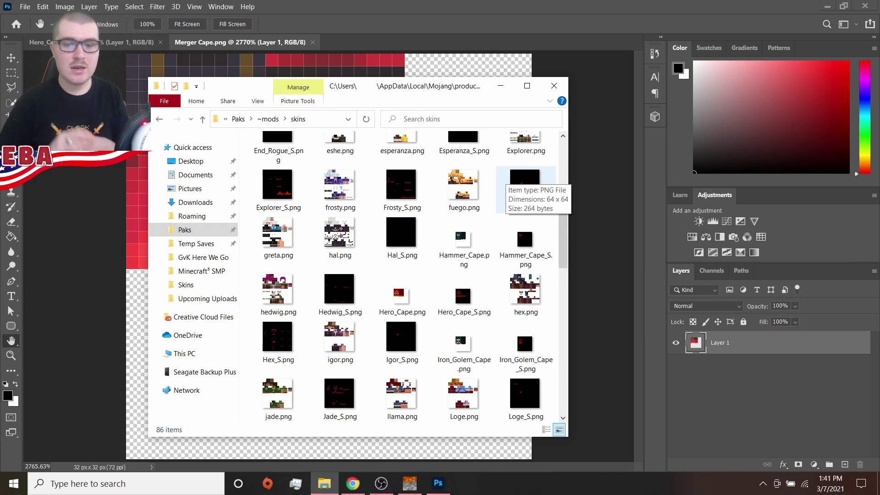
In Downloads\Skins, rename Merger Cape.png as Hero_Cape.png and Merger Cape S.png as Hero_Cape_S.png
key("alt+Left")
key("F2")
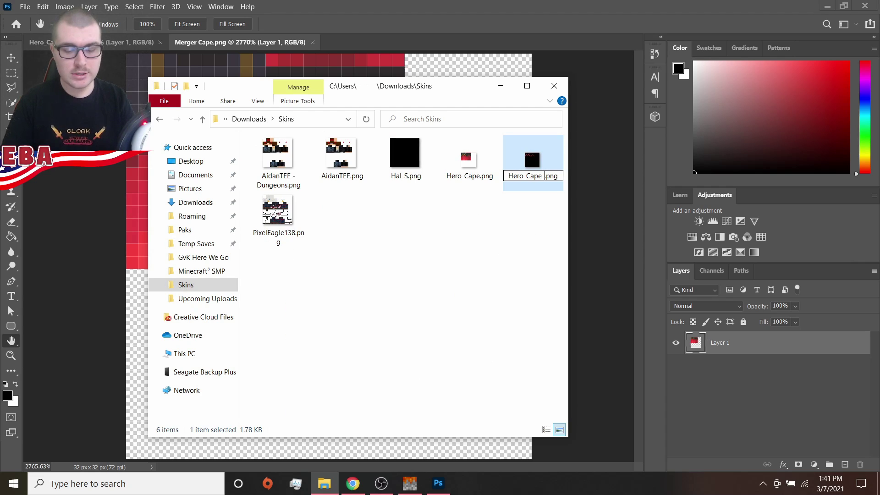
key("Right")
key("Return")
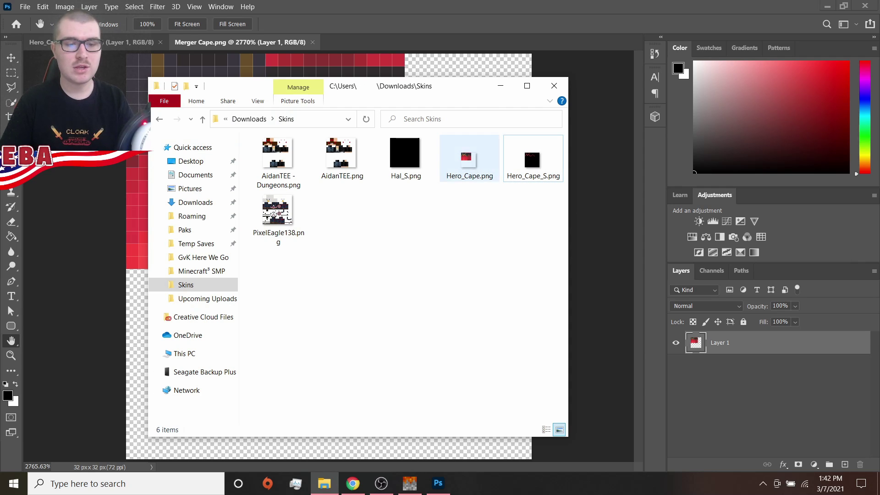
Copy Hero_Cape.png and Hero_Cape_S.png into the Paks\~mods\skins folder, replacing the existing files
left_click(470, 158)
left_click(533, 158, "ctrl")
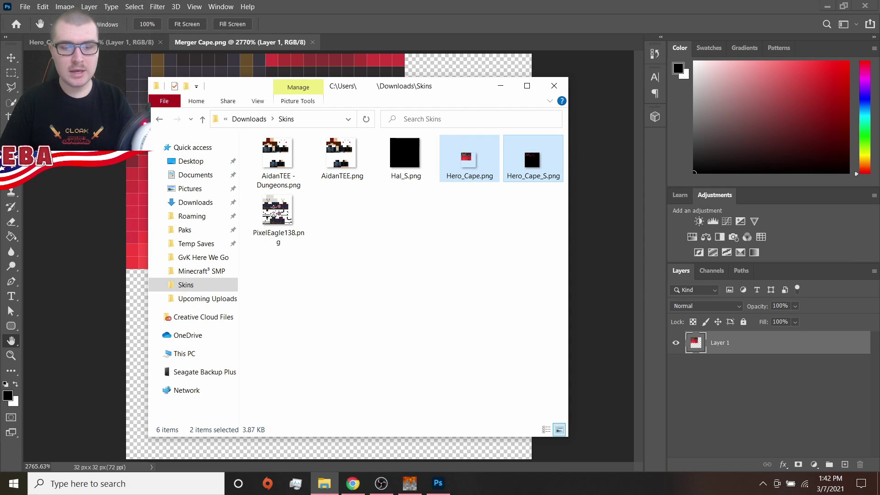
left_click(185, 230)
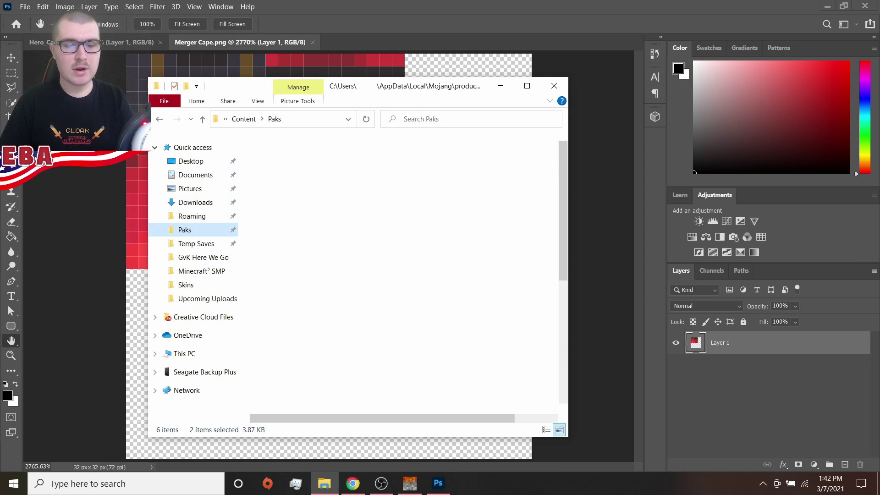
double_click(273, 156)
double_click(275, 156)
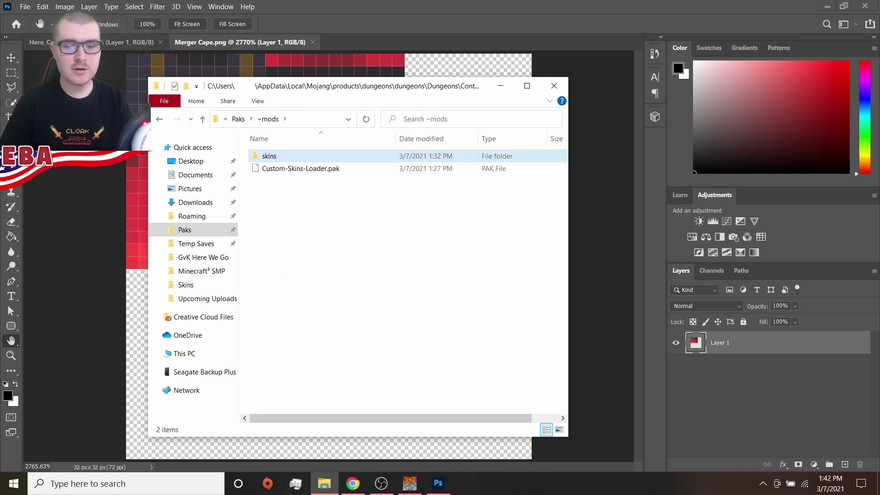
key("ctrl+v")
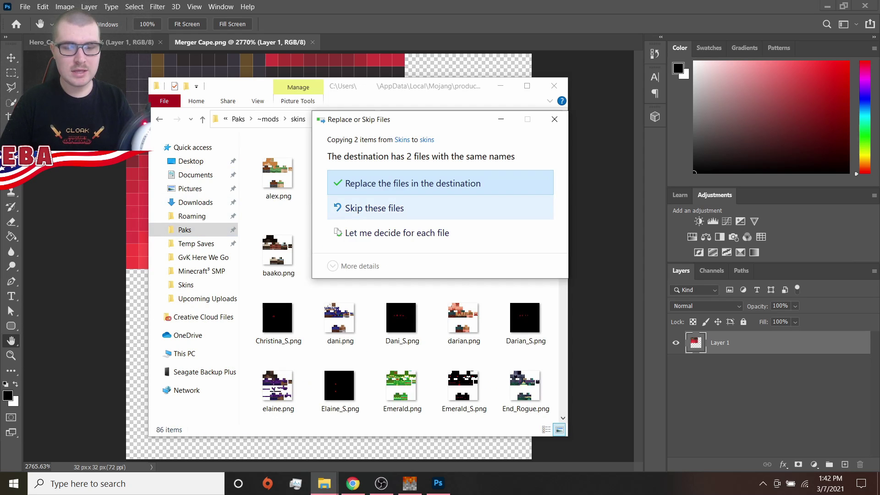
left_click(452, 183)
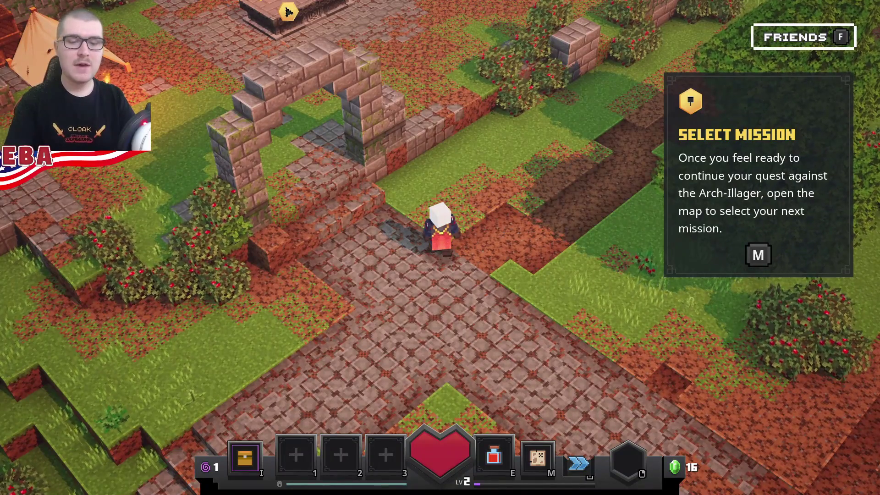
Walk the hero around the Minecraft Dungeons camp and check the replaced Hero Cape there and in the inventory
key("w")
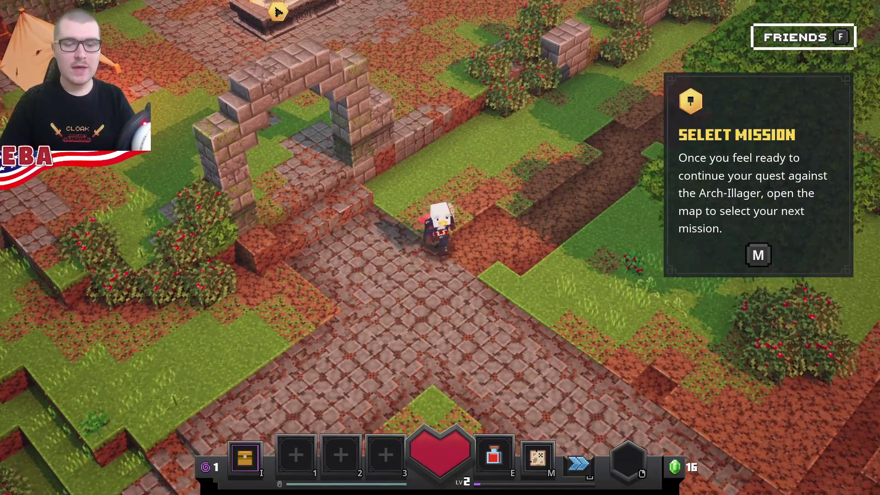
key("w")
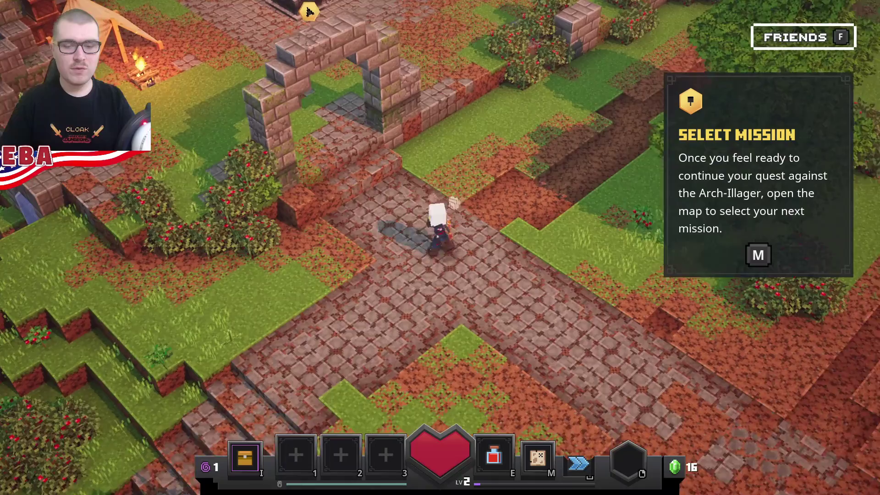
key("s")
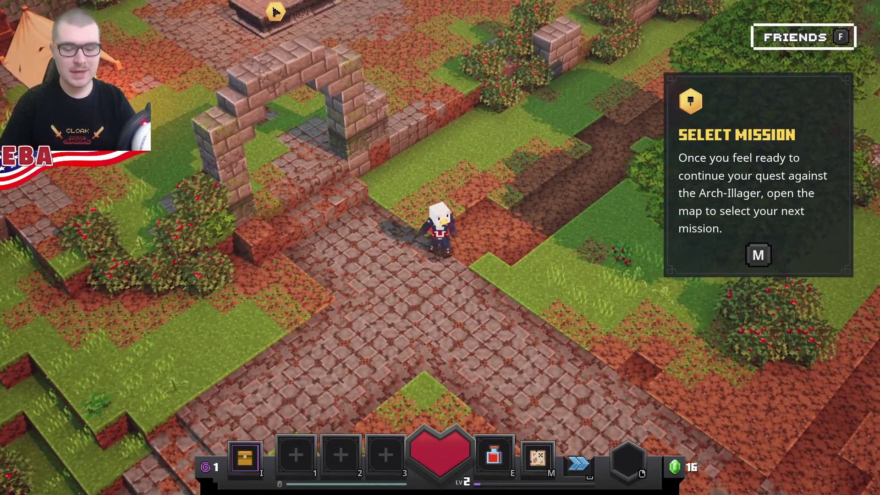
key("i")
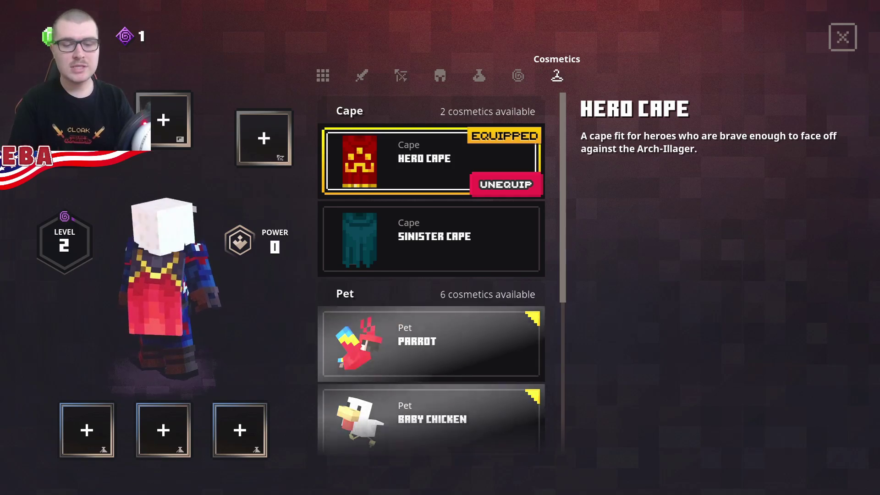
key("Escape")
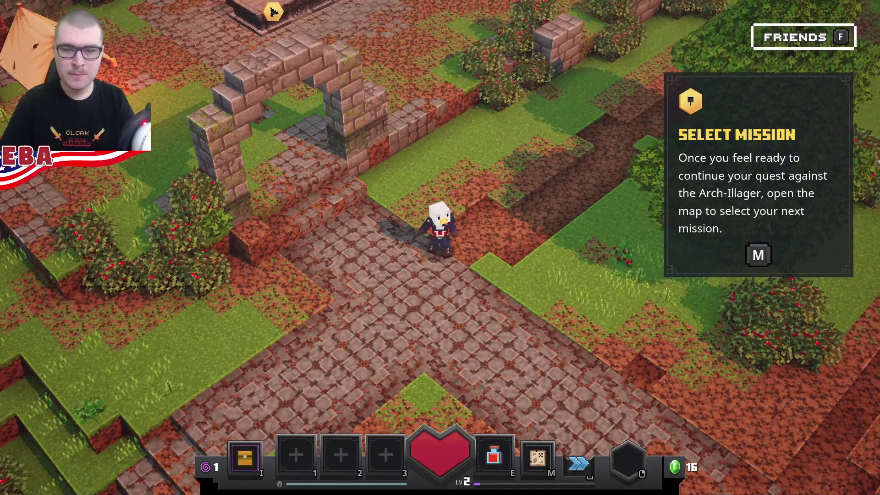